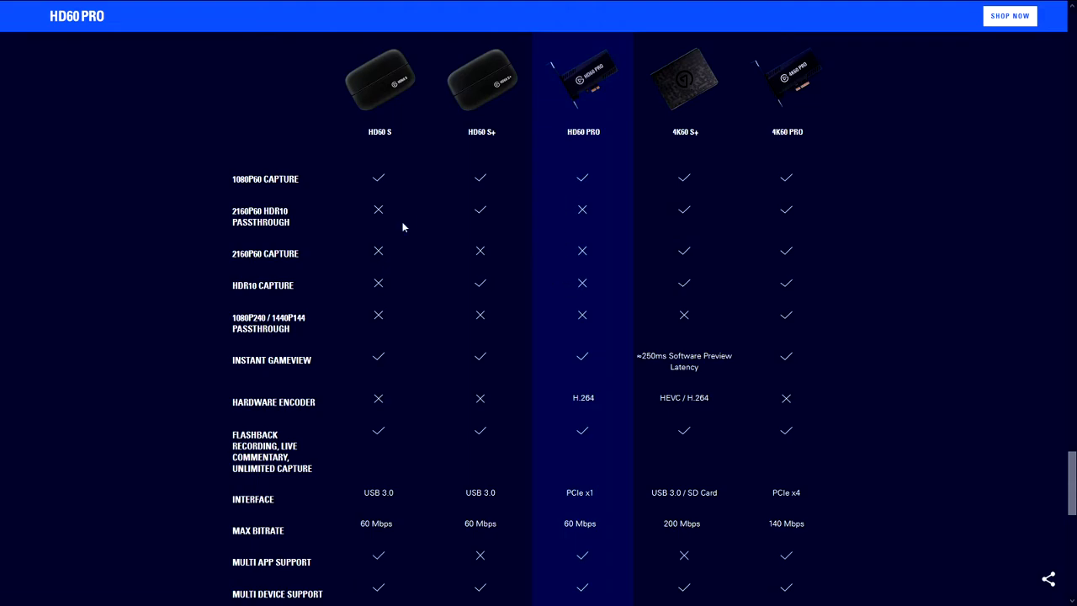
Scroll down past the comparison chart to the HD60 Pro system requirements listing the PCIe slot.
scroll(560, 244, "down", 5)
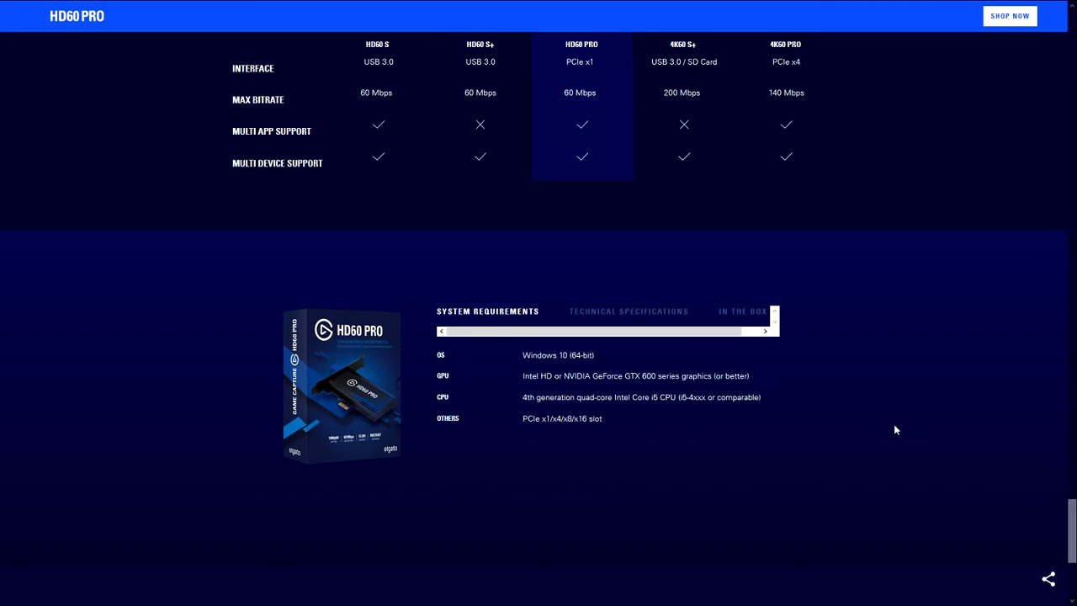
Scroll back up the HD60 Pro page to the Perfect Your Content section.
scroll(894, 427, "up", 10)
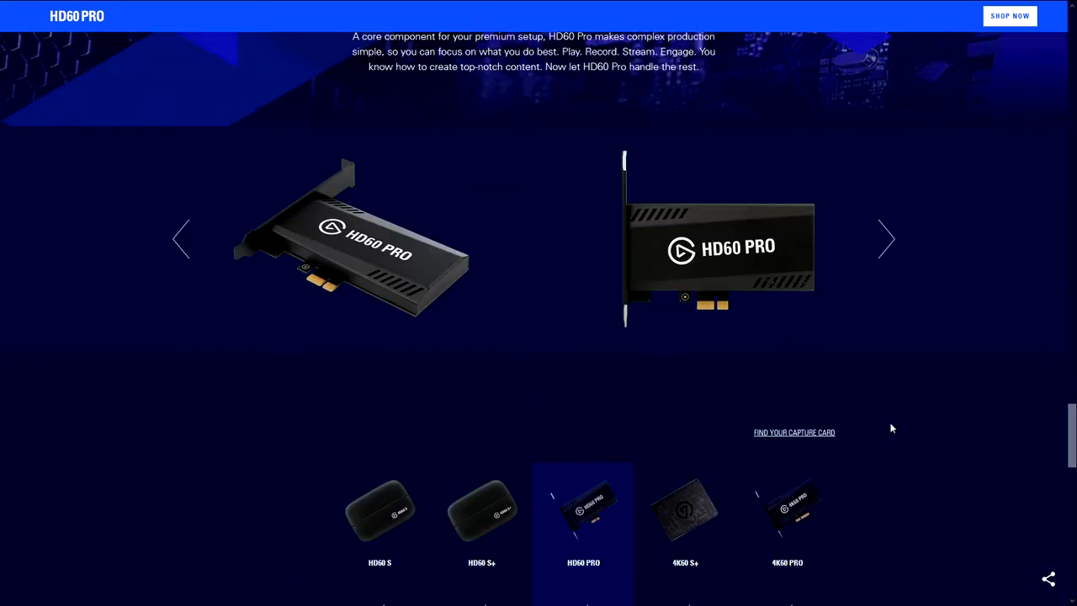
scroll(804, 429, "up", 3)
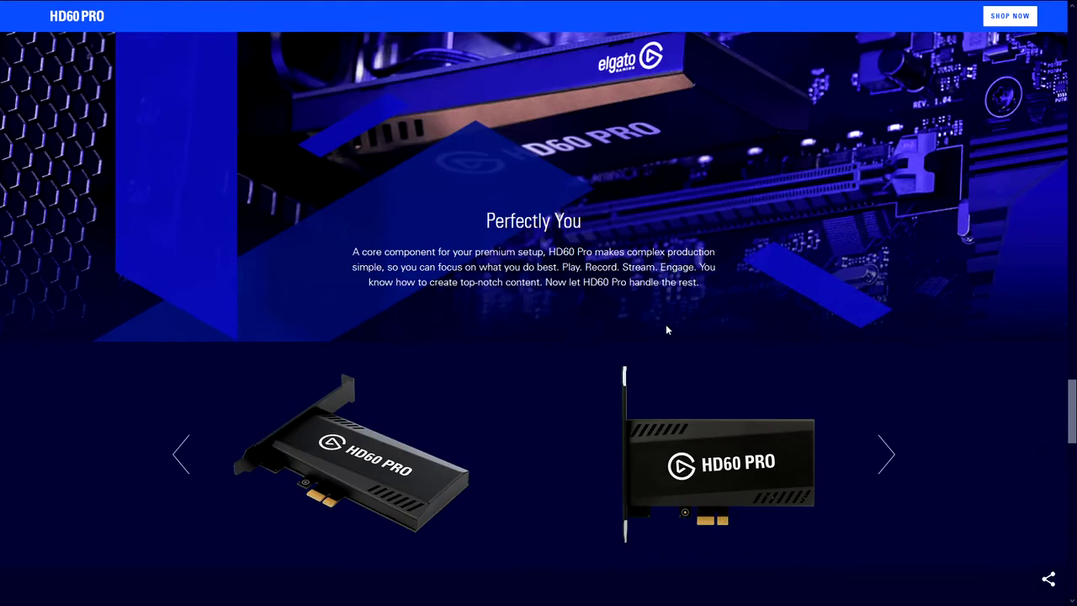
scroll(656, 337, "up", 15)
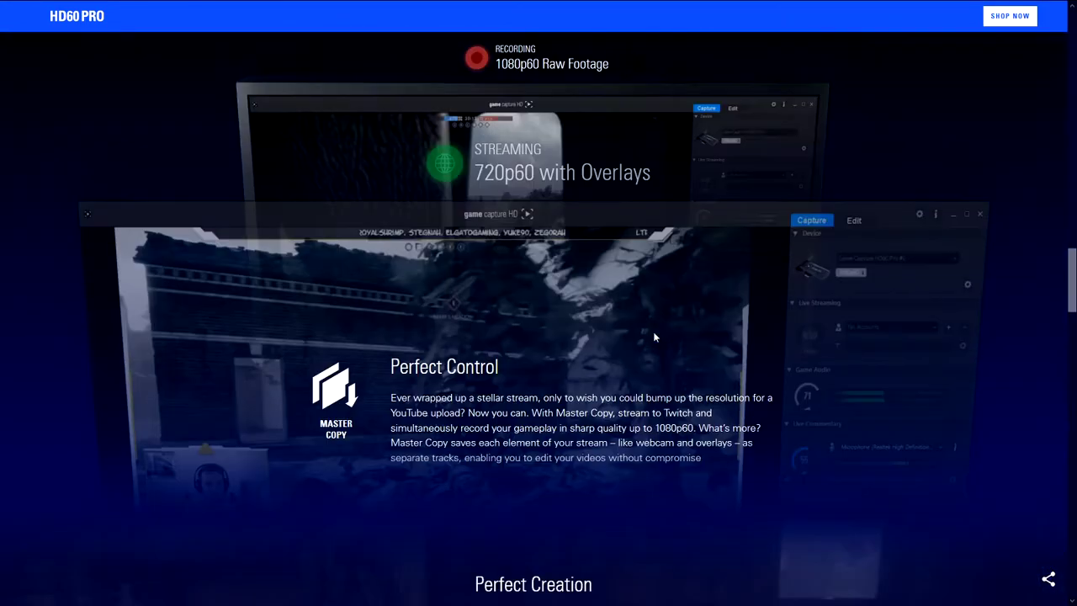
scroll(656, 336, "up", 10)
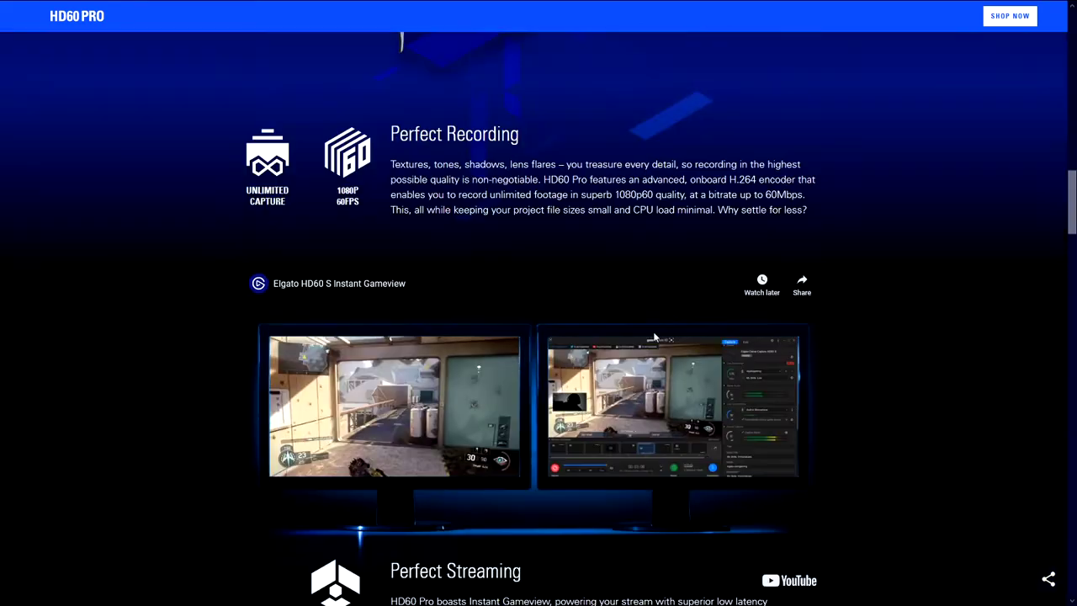
scroll(655, 336, "up", 9)
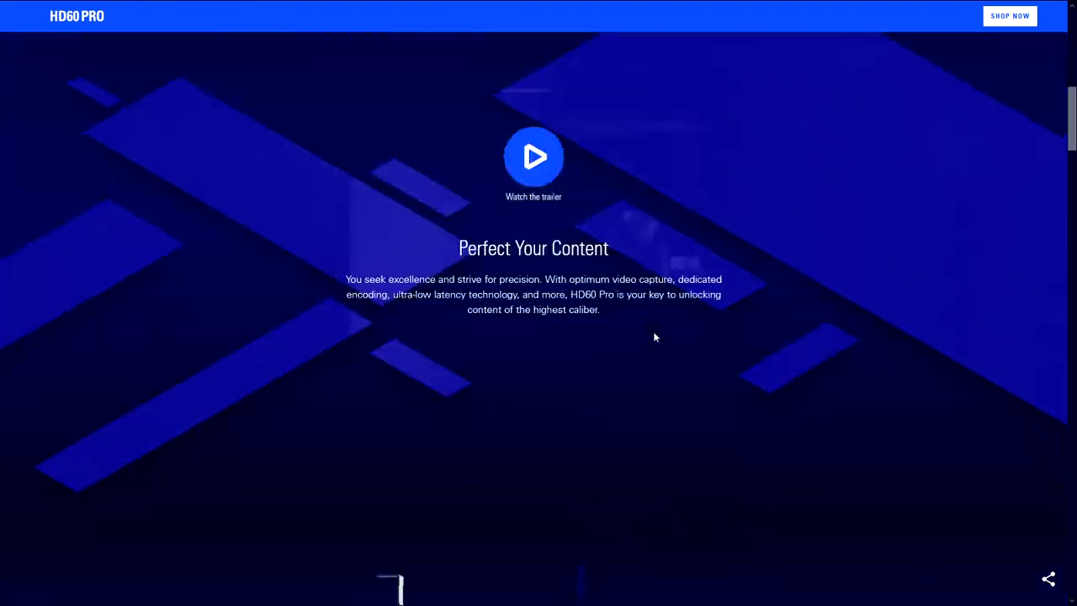
scroll(654, 336, "up", 6)
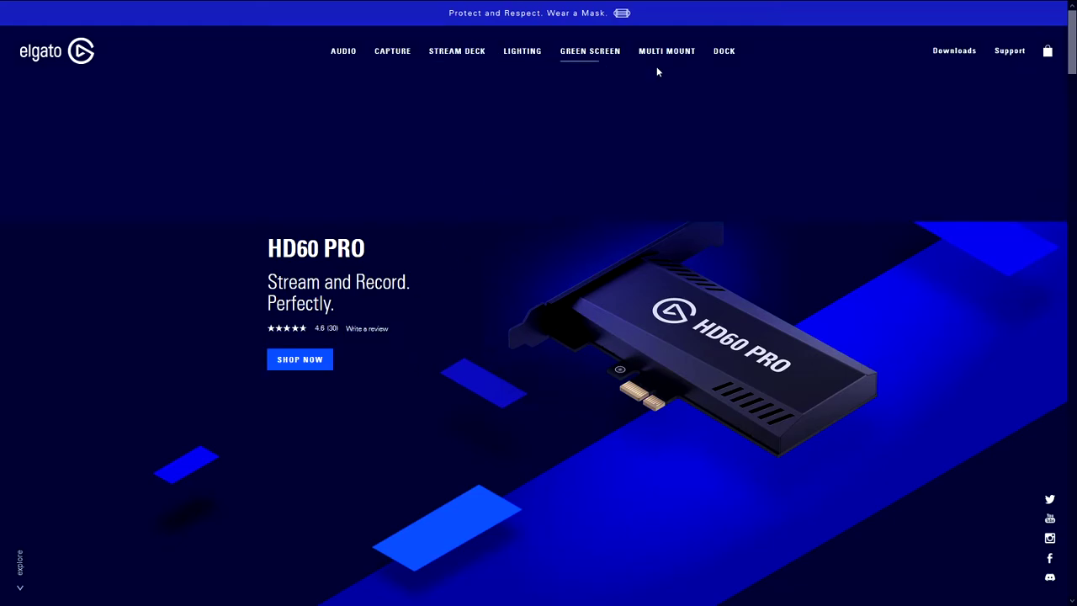
scroll(838, 412, "down", 5)
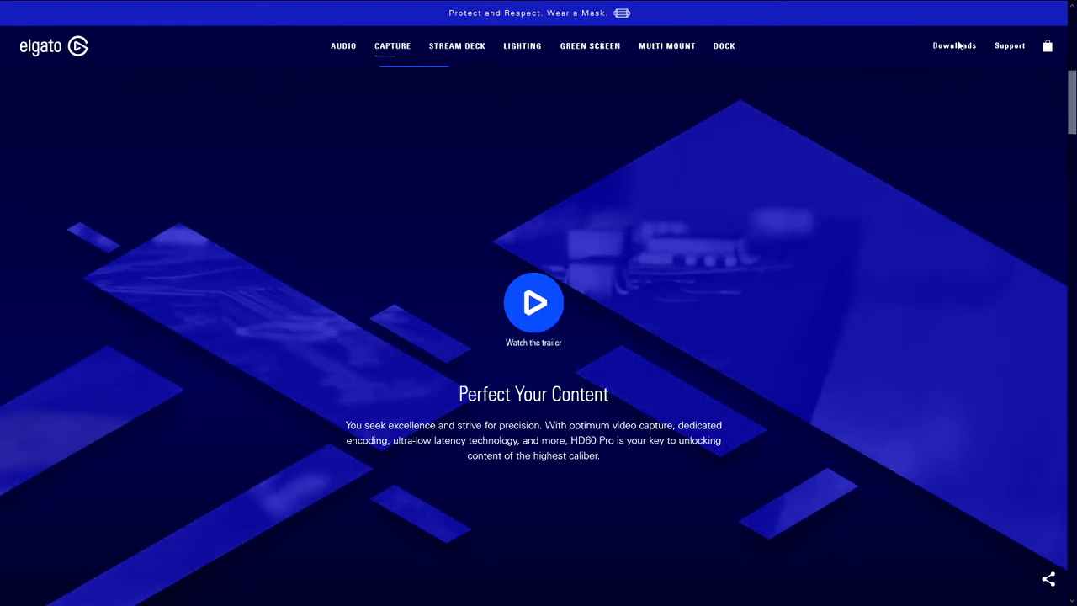
Go to the Elgato Downloads page and select HD60 PRO as the product.
left_click(951, 50)
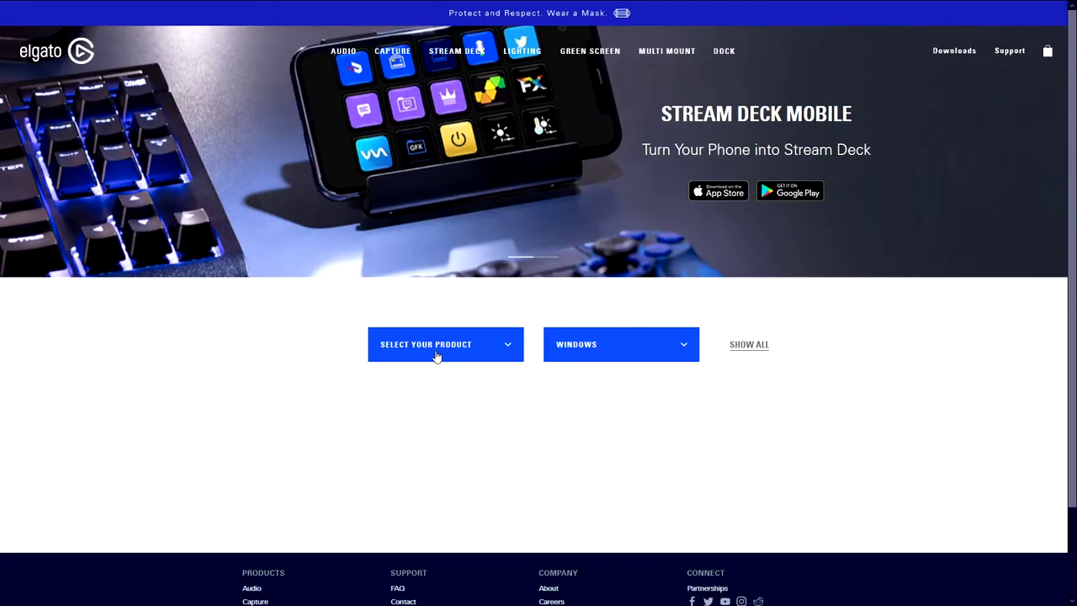
left_click(436, 357)
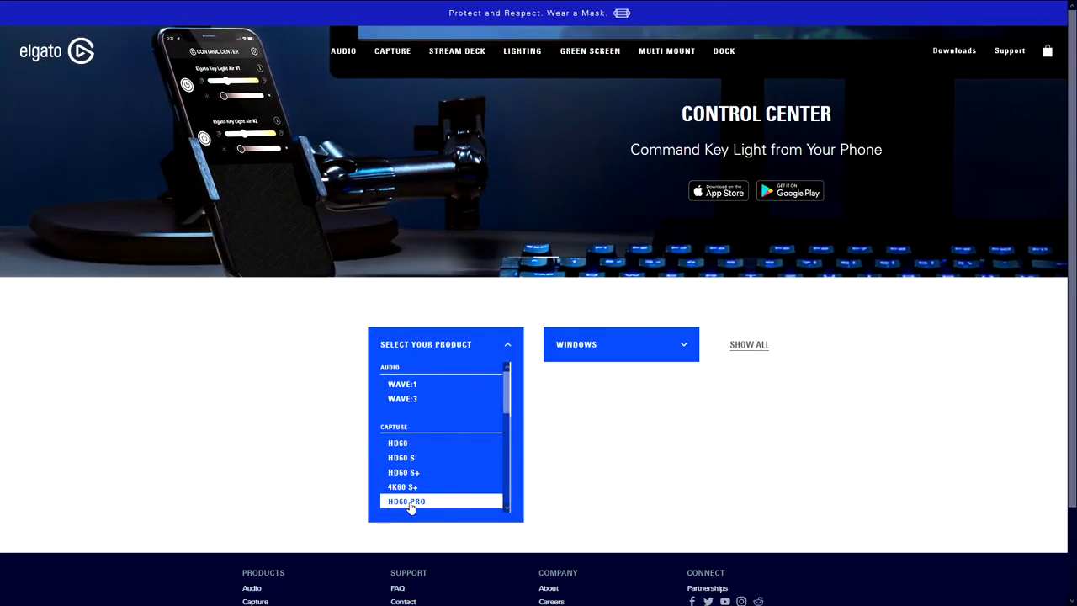
left_click(411, 504)
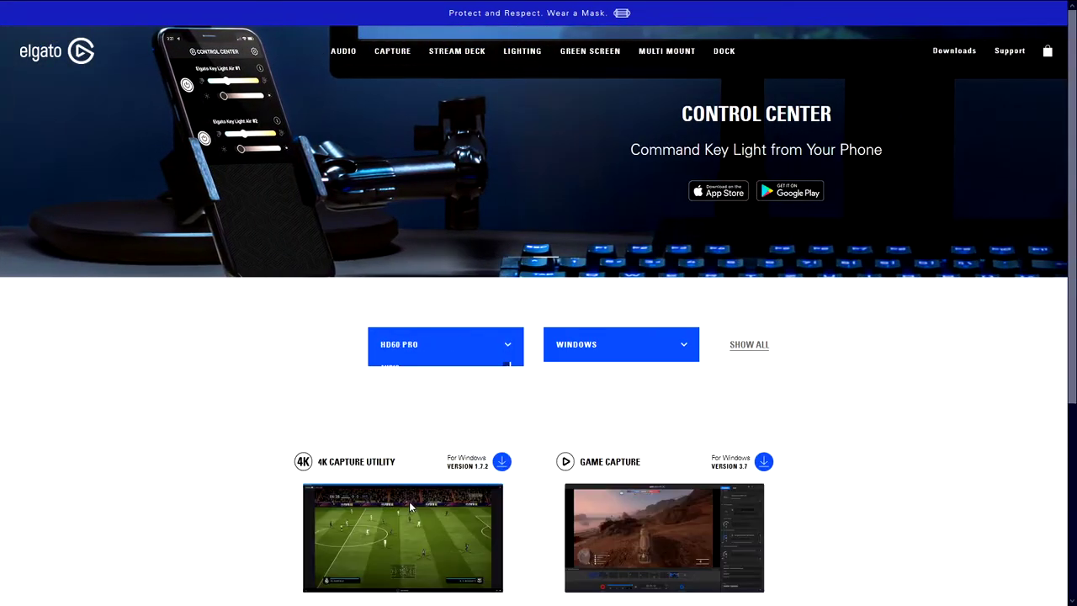
Check the Windows downloads, including Game Capture 3.7, and reopen the product list.
left_click(602, 350)
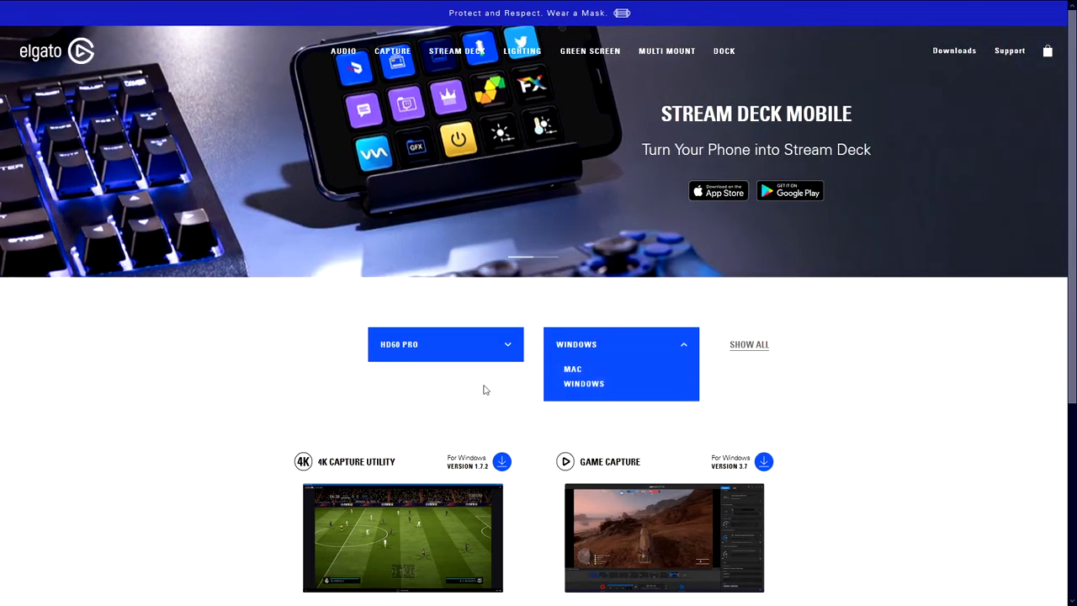
scroll(245, 419, "down", 2)
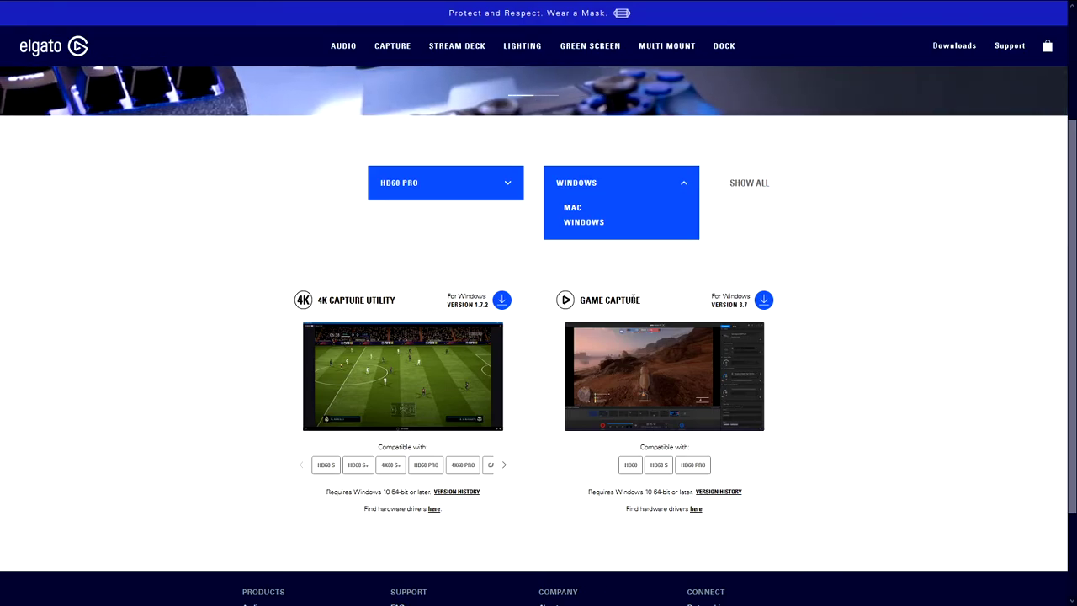
left_click(419, 182)
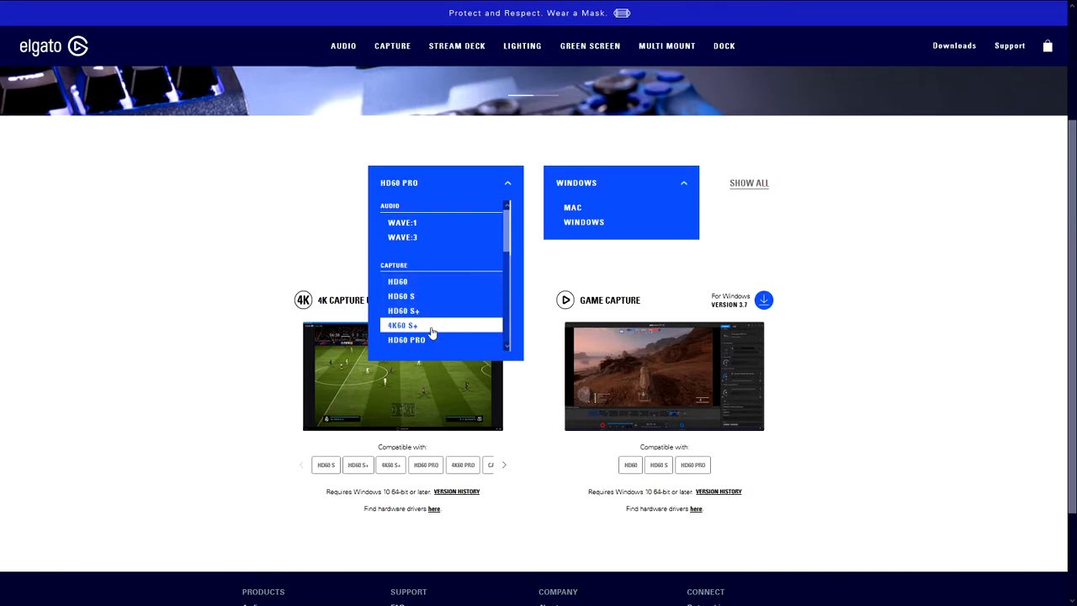
scroll(418, 334, "down", 1)
scroll(418, 333, "down", 1)
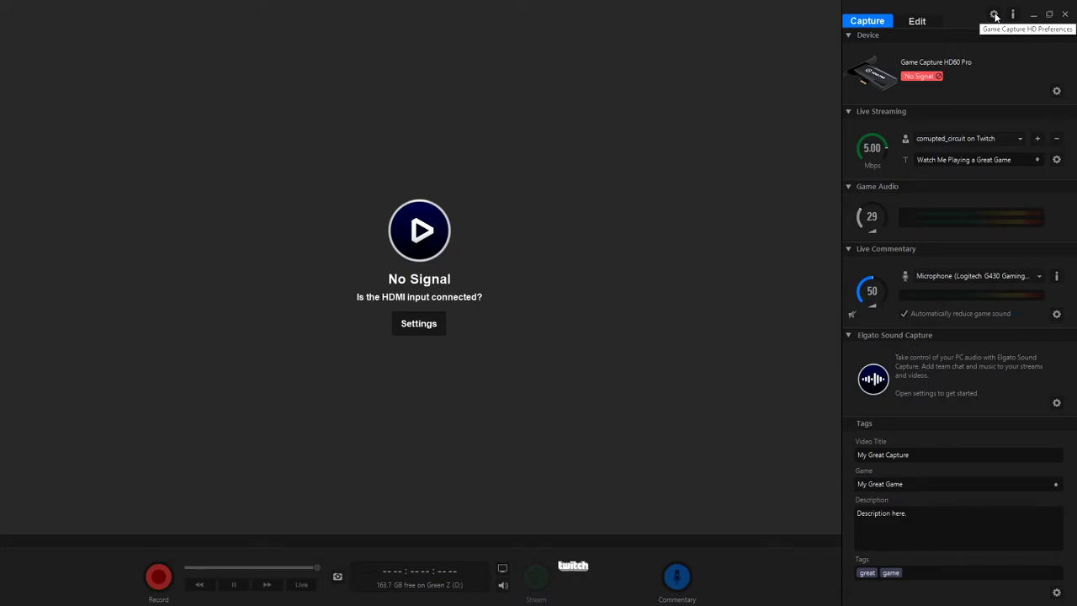
Open Game Capture HD preferences and toggle Enable Stream Command on and back off.
left_click(995, 16)
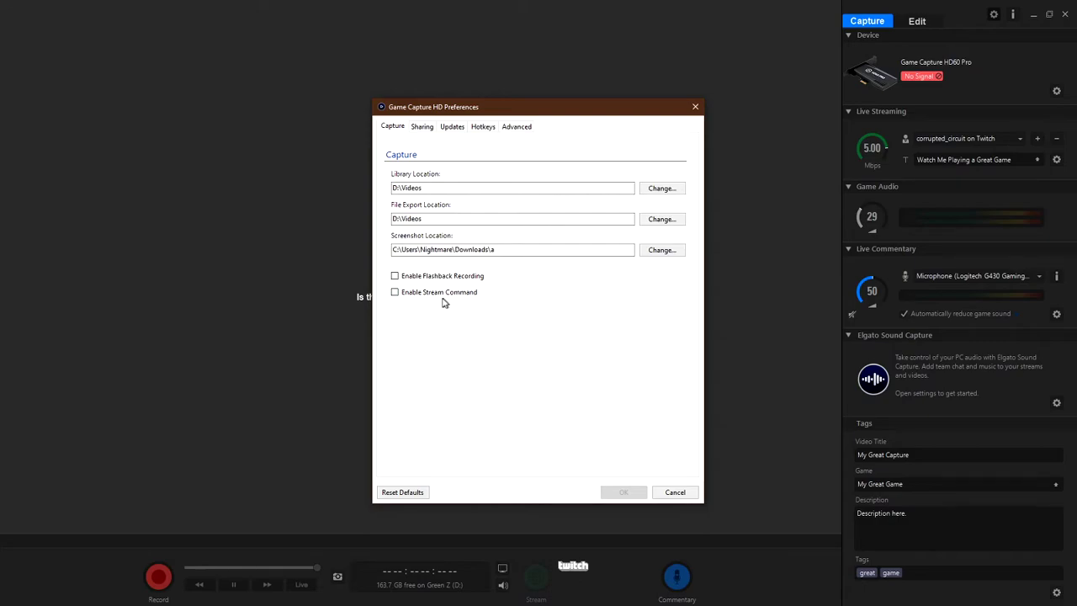
left_click(440, 296)
left_click(439, 297)
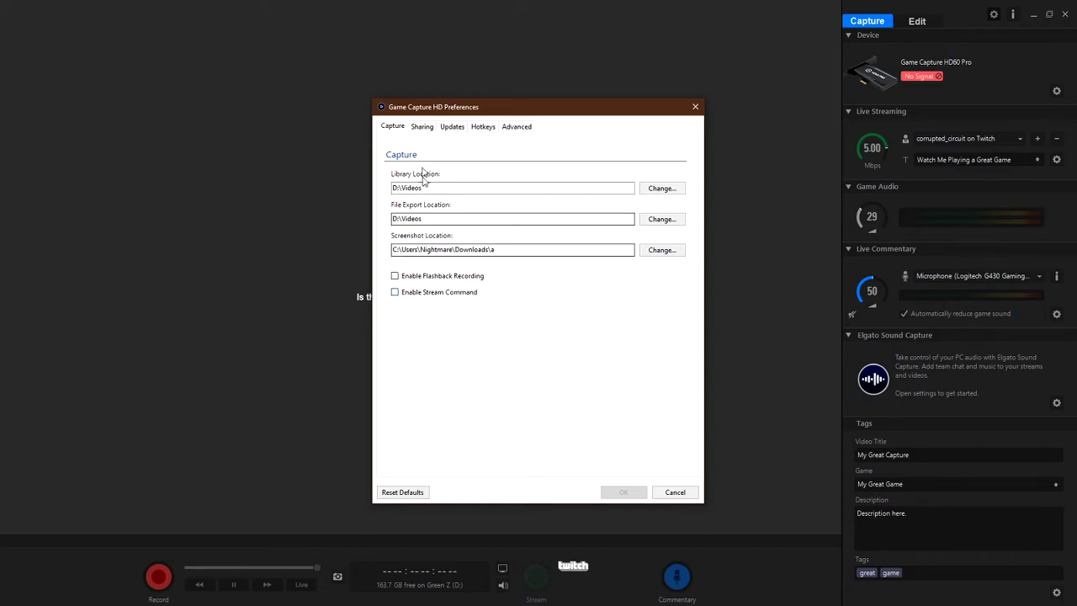
Show the Sharing preferences, with all share targets ticked and MP4 conversion.
left_click(422, 127)
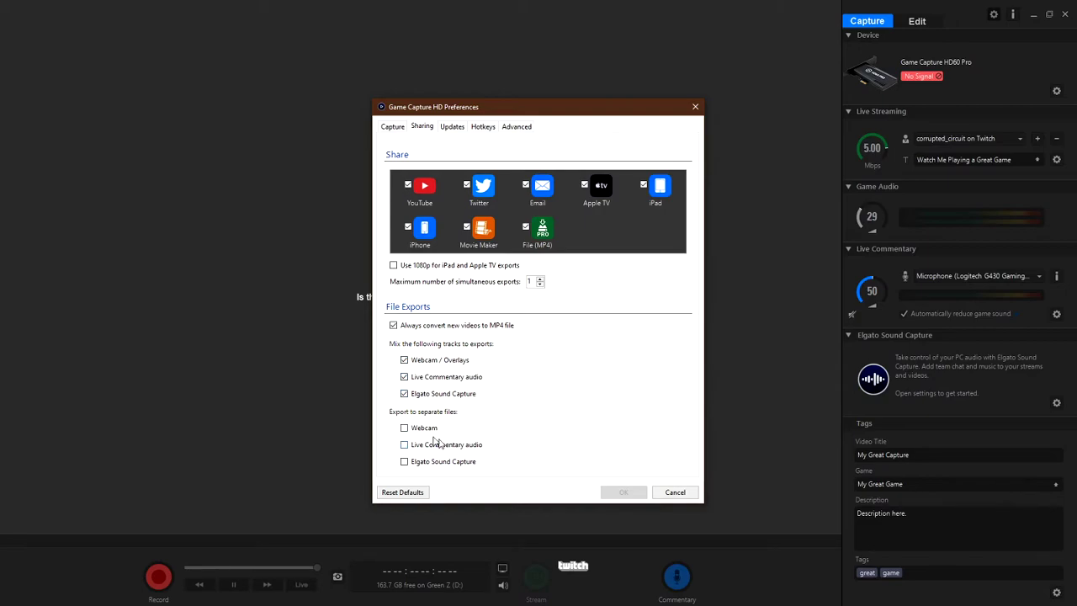
Move past the software update settings to the Hotkeys preferences, showing no hotkeys assigned.
left_click(453, 127)
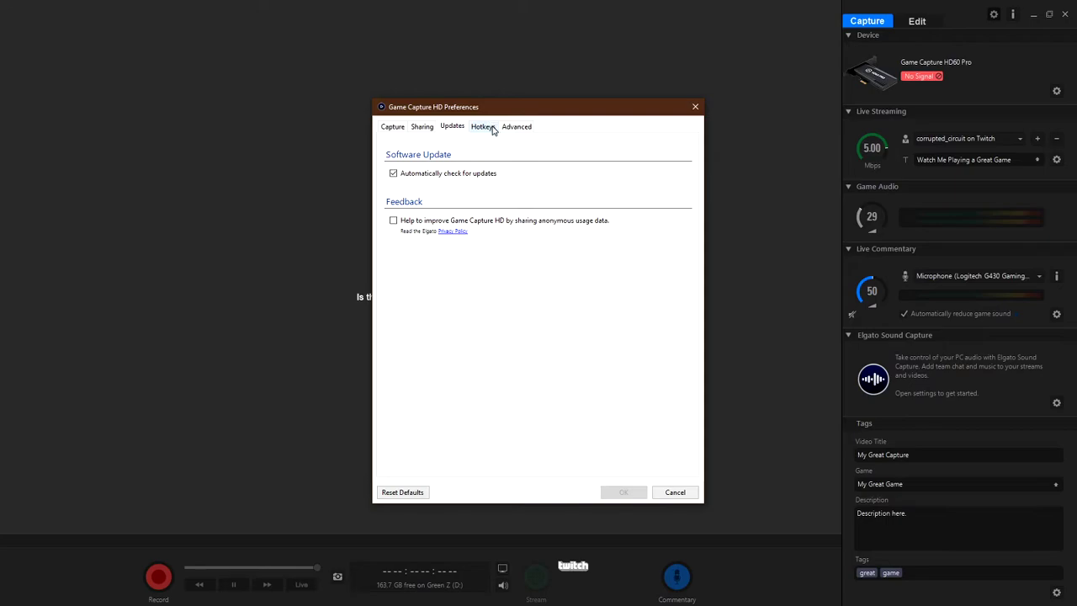
left_click(492, 129)
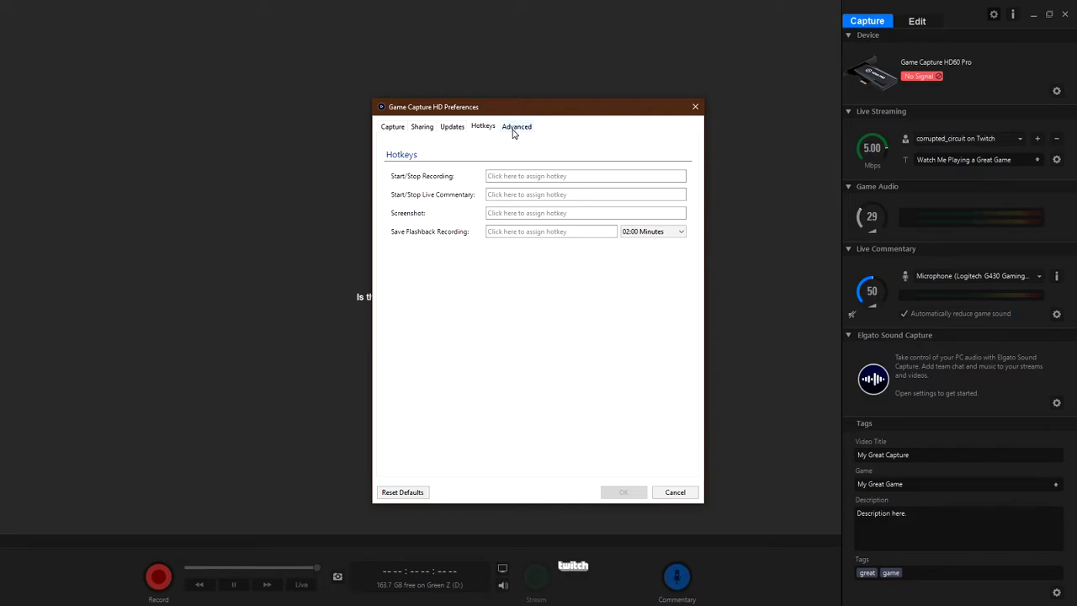
Keep the automatic Radeon encoder in the Advanced preferences and cancel without saving.
left_click(515, 127)
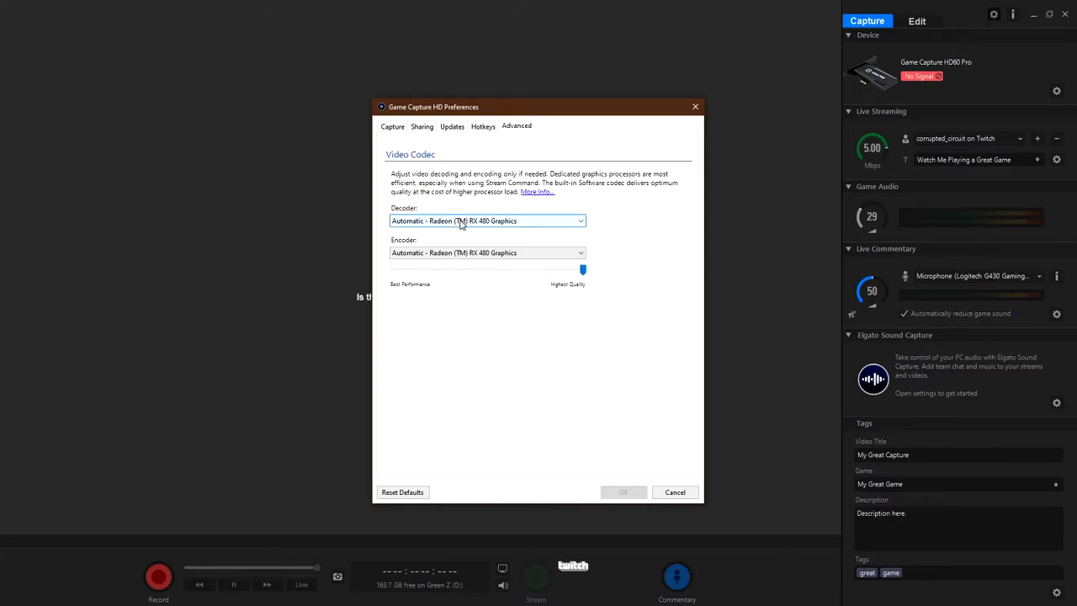
left_click(431, 253)
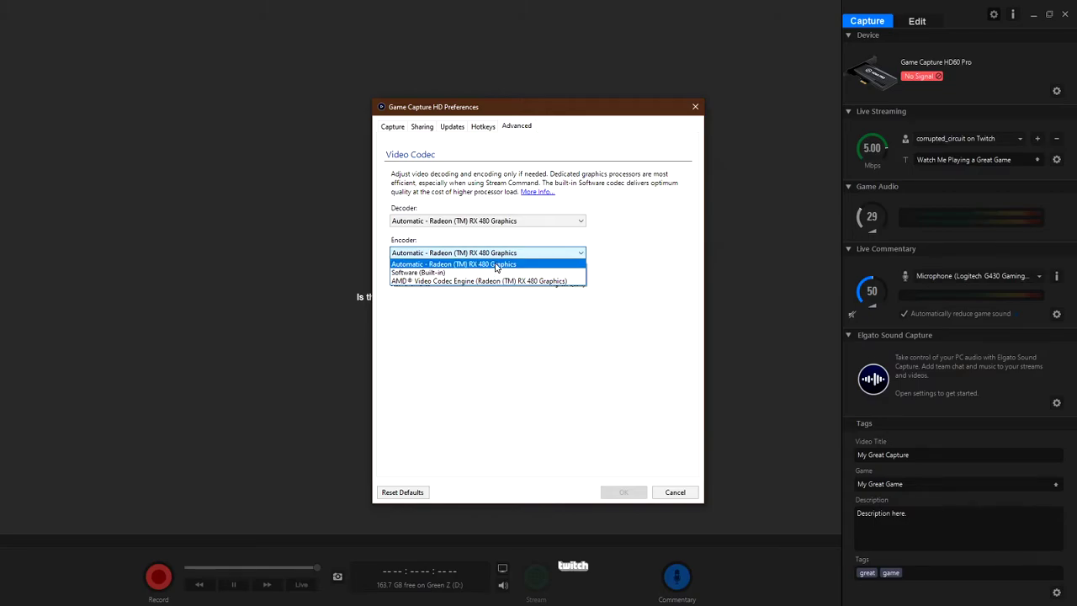
left_click(463, 264)
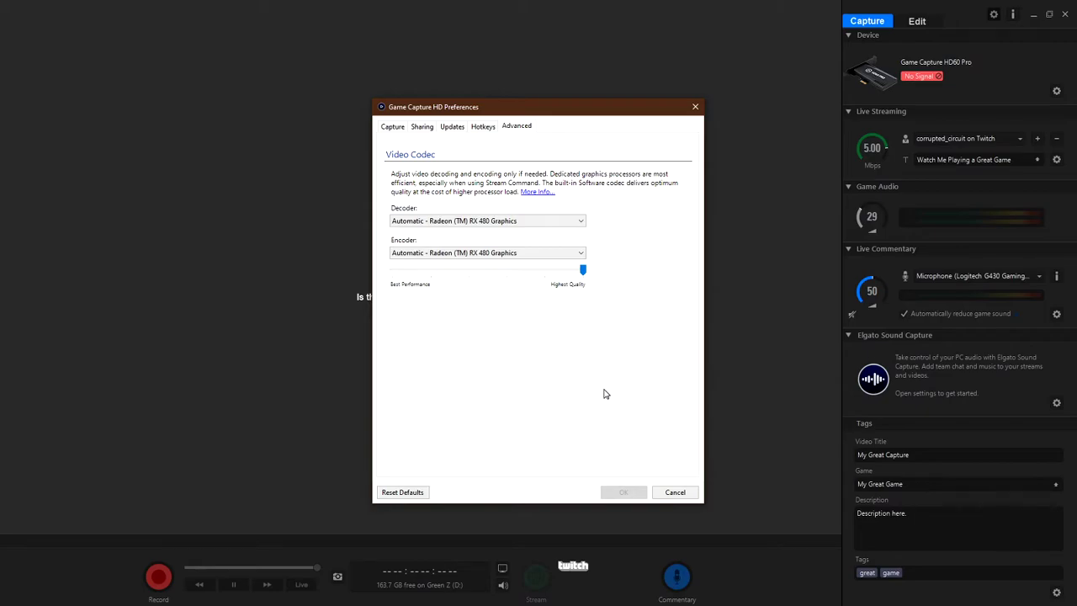
left_click(674, 494)
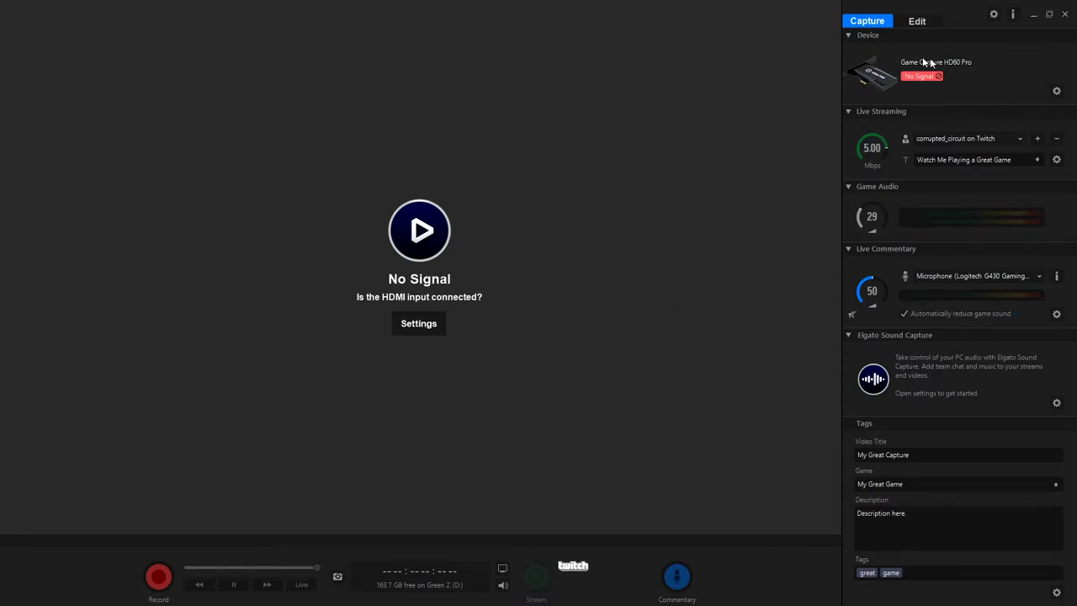
Open the HD60 Pro device settings and set Input Device to PC on the Capture tab.
left_click(1057, 91)
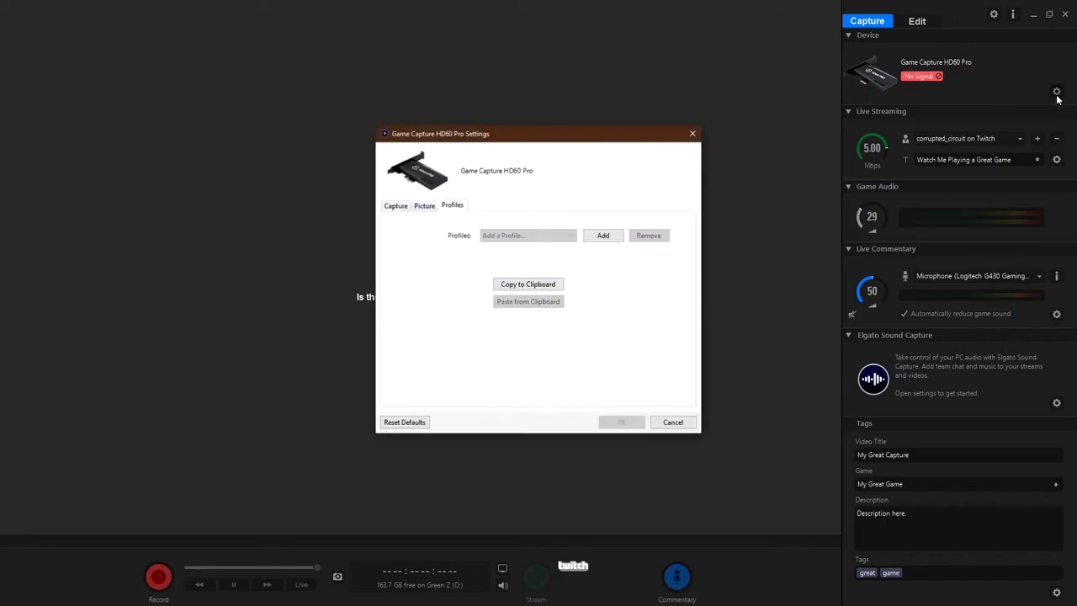
left_click(399, 207)
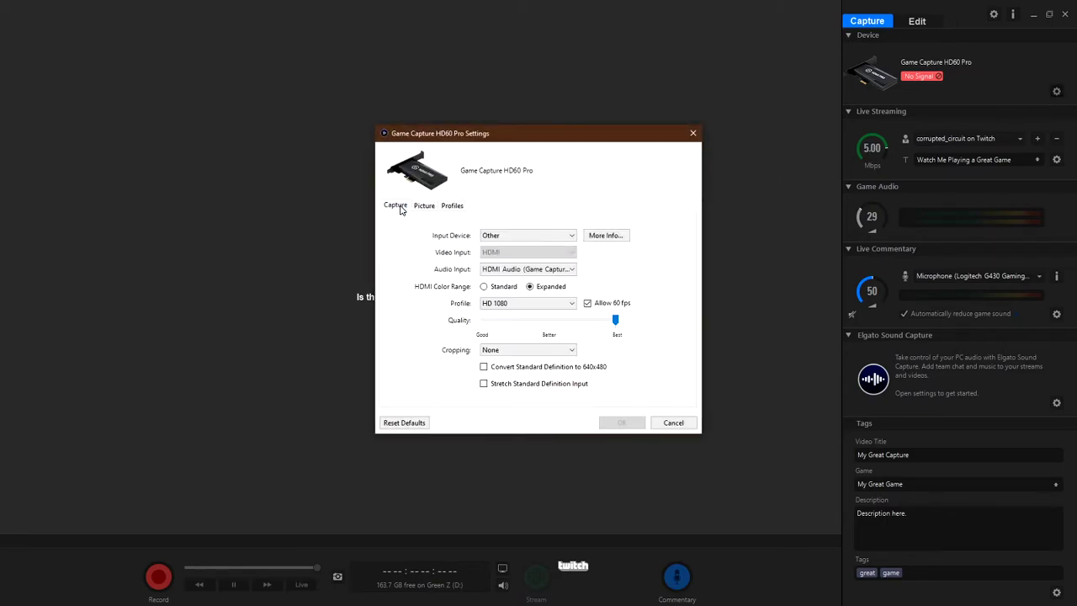
left_click(516, 240)
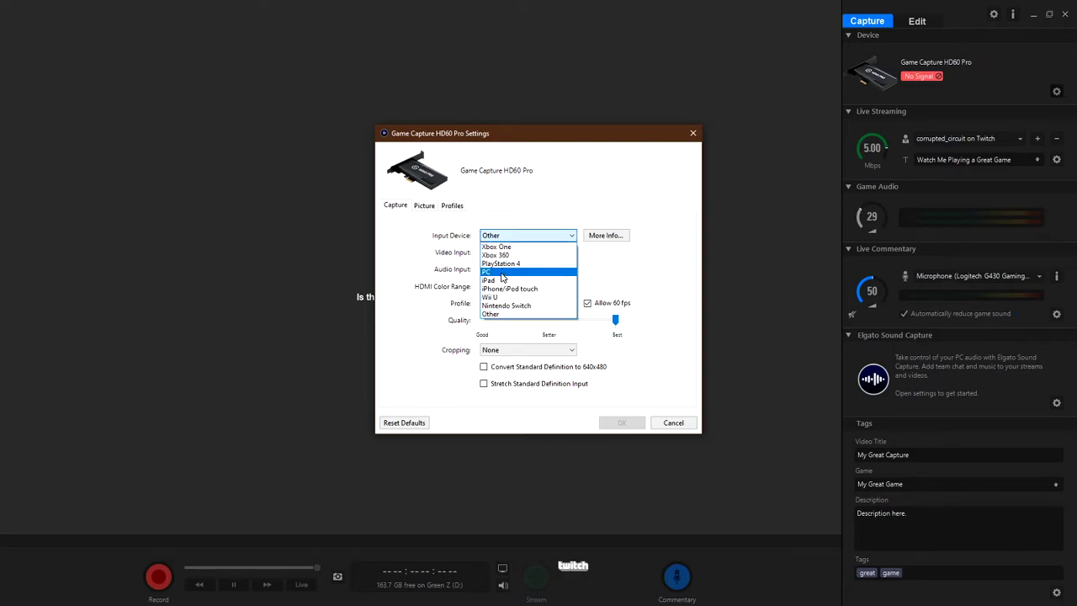
left_click(502, 273)
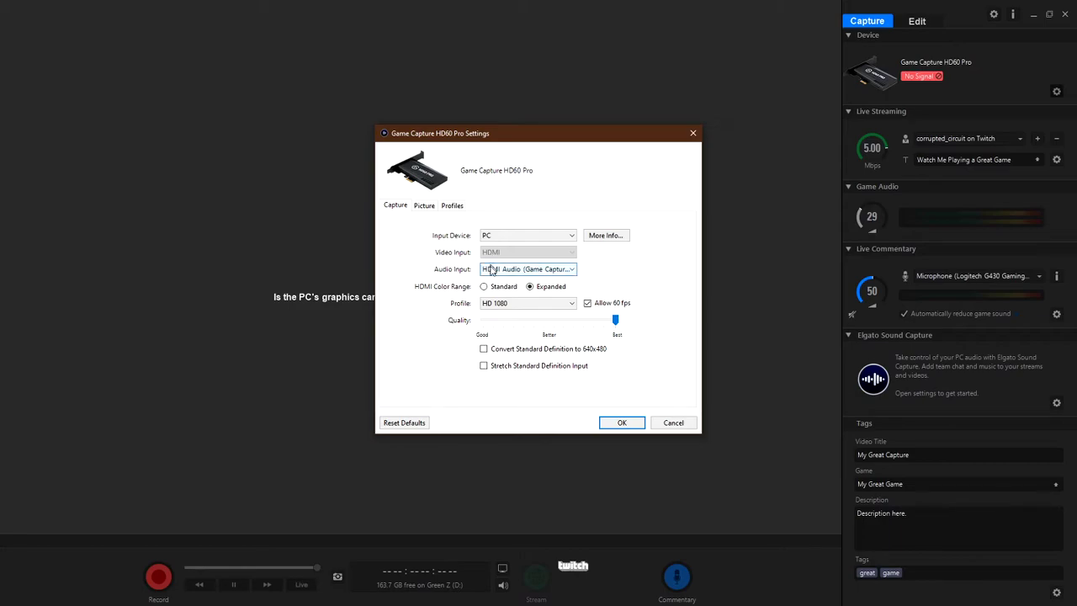
left_click(493, 271)
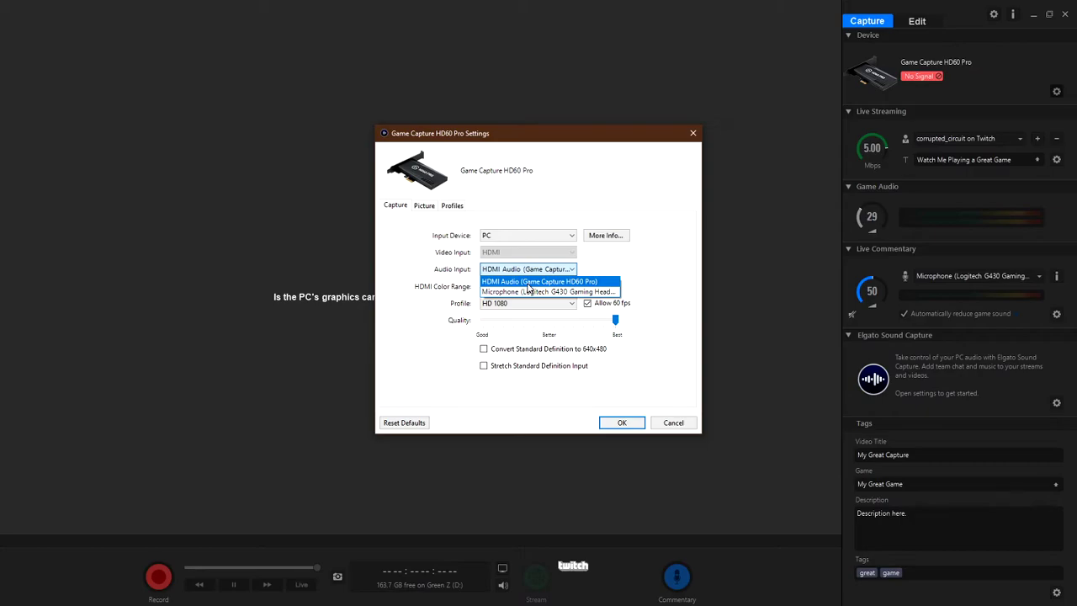
left_click(528, 282)
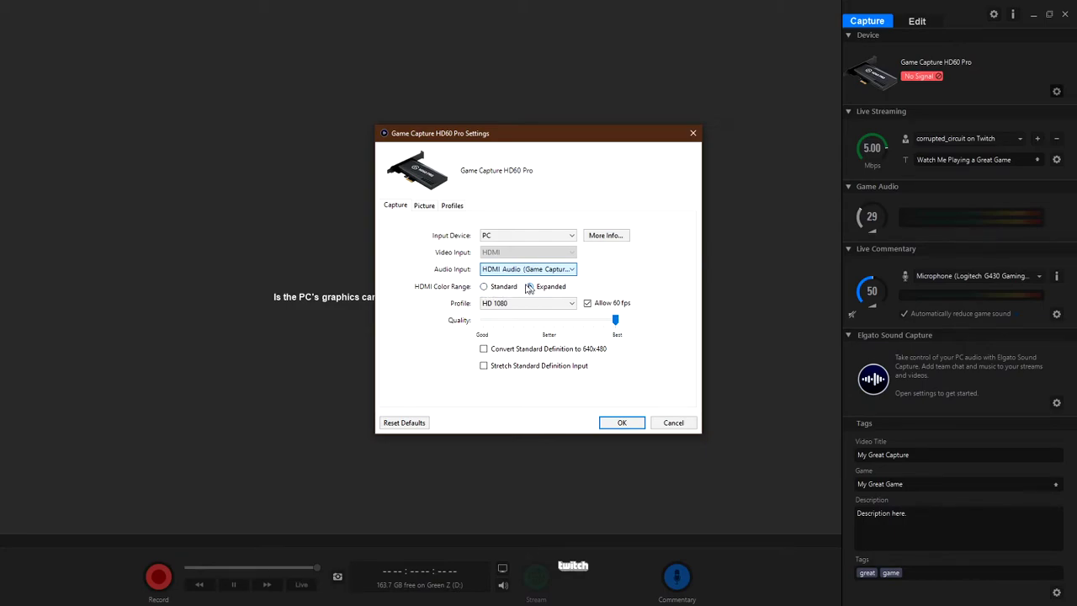
left_click(498, 304)
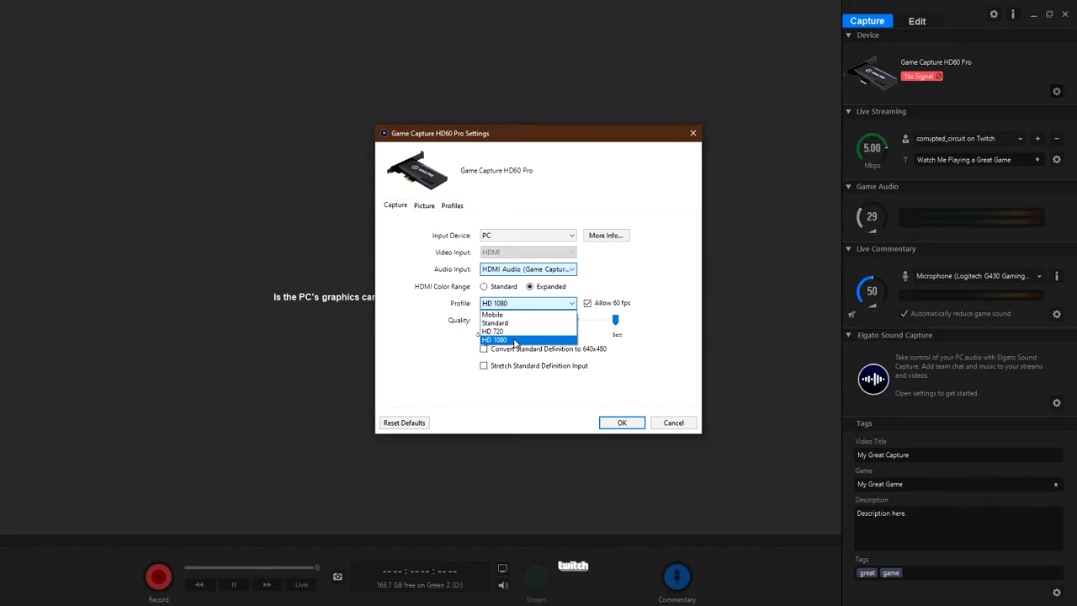
left_click(445, 341)
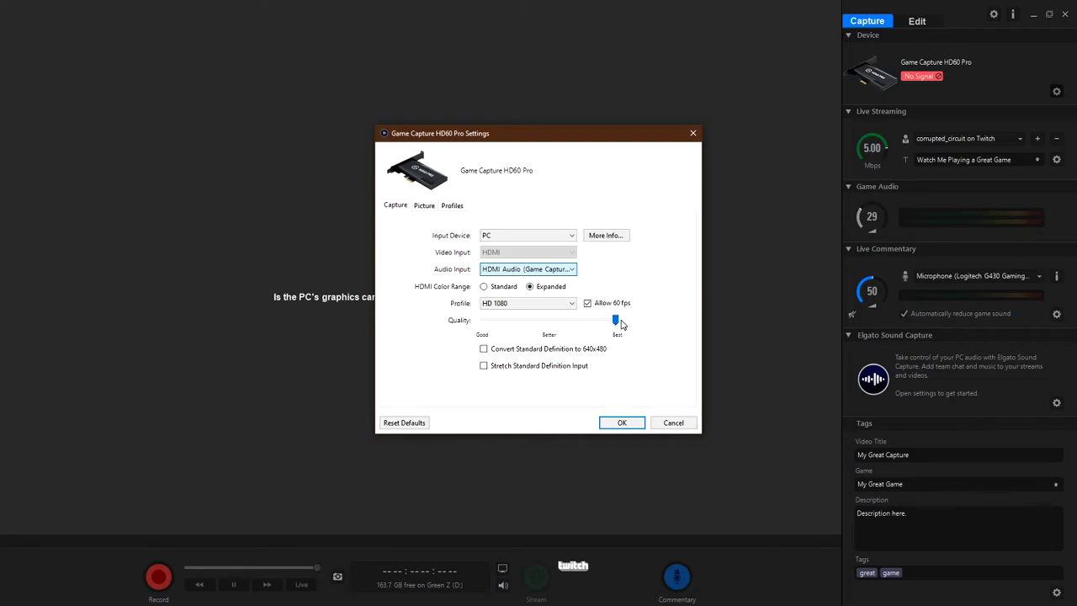
mouse_move(600, 310)
left_click(495, 237)
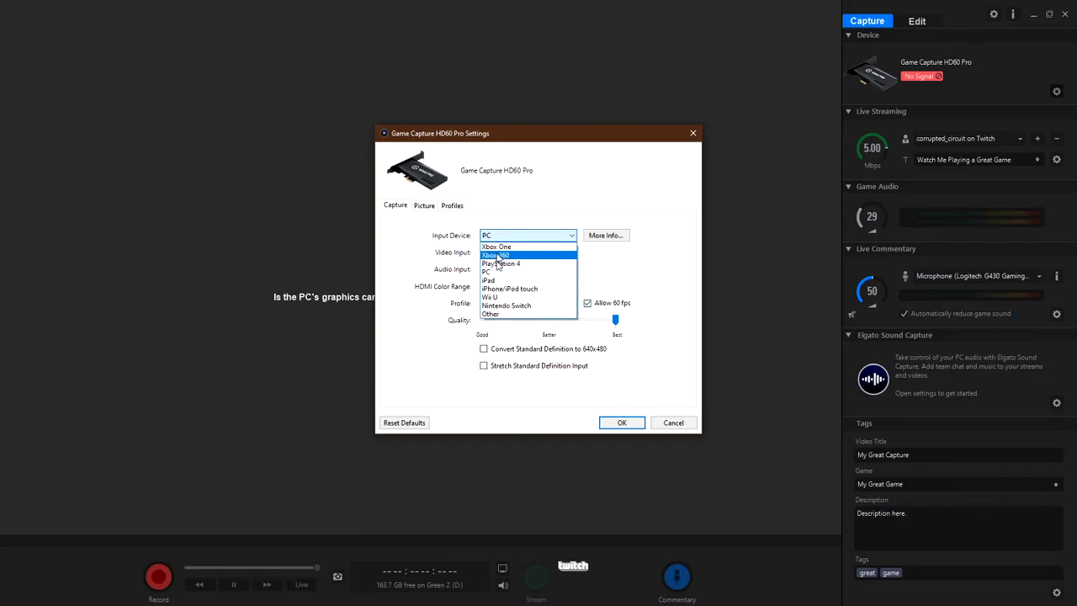
left_click(492, 313)
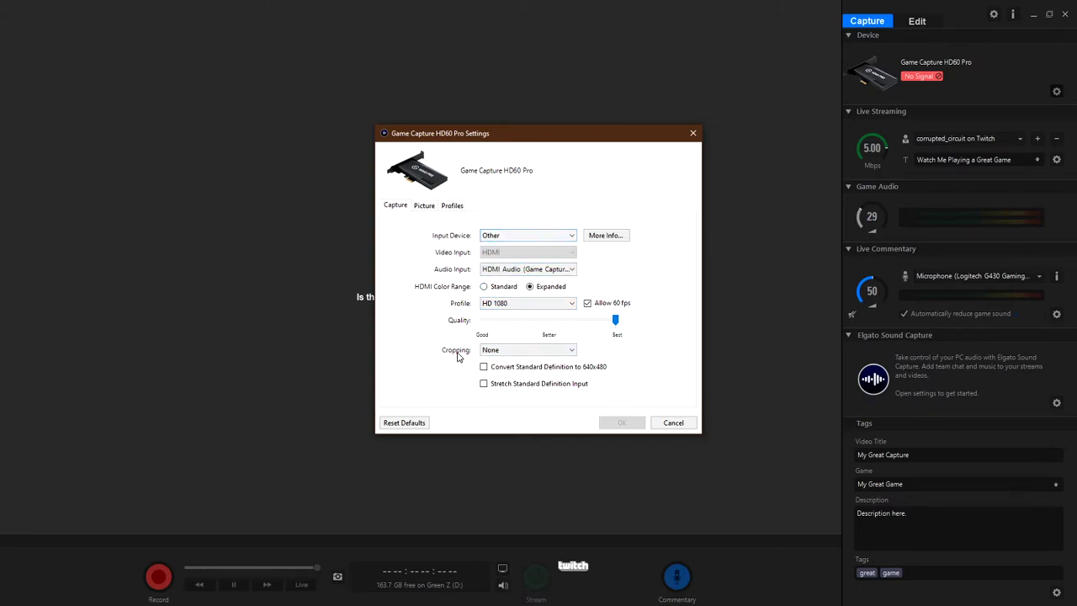
left_click(522, 352)
left_click(522, 352)
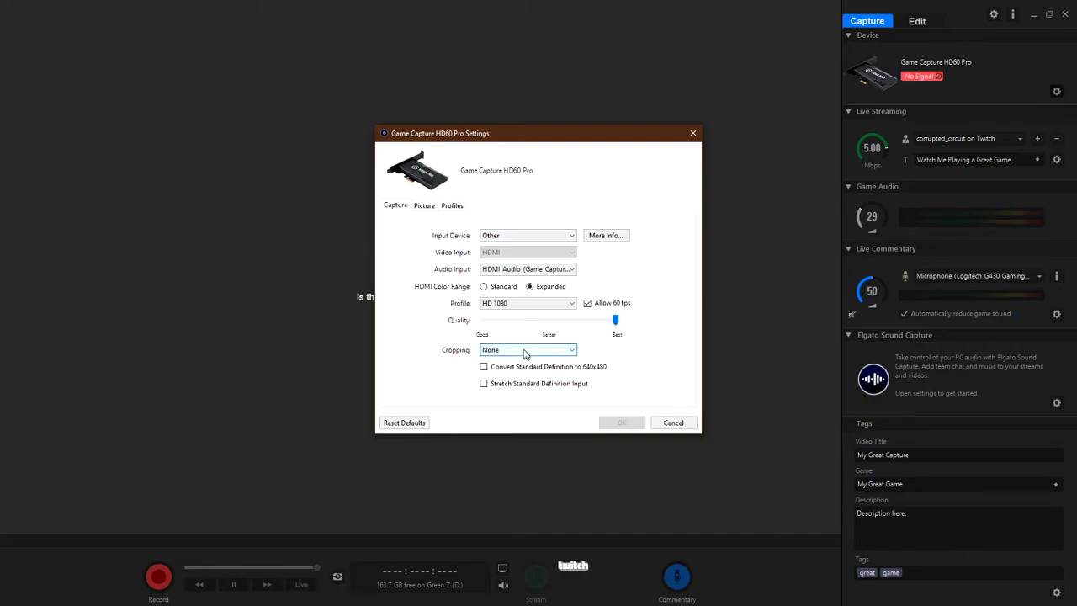
left_click(507, 235)
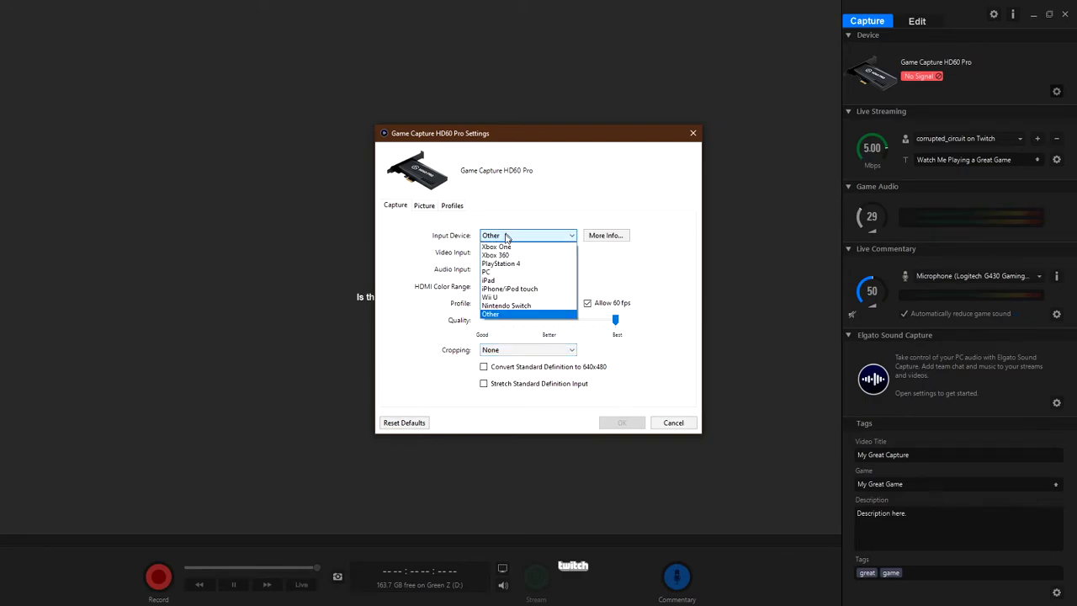
left_click(506, 277)
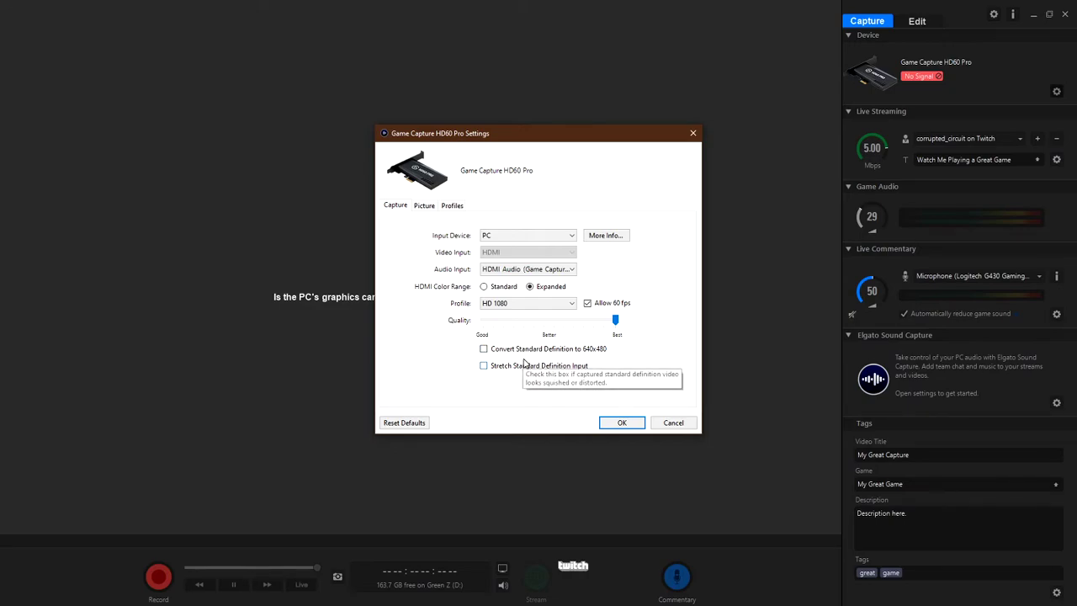
Review the picture, profile and capture settings of the HD60 Pro, then confirm with OK.
left_click(421, 208)
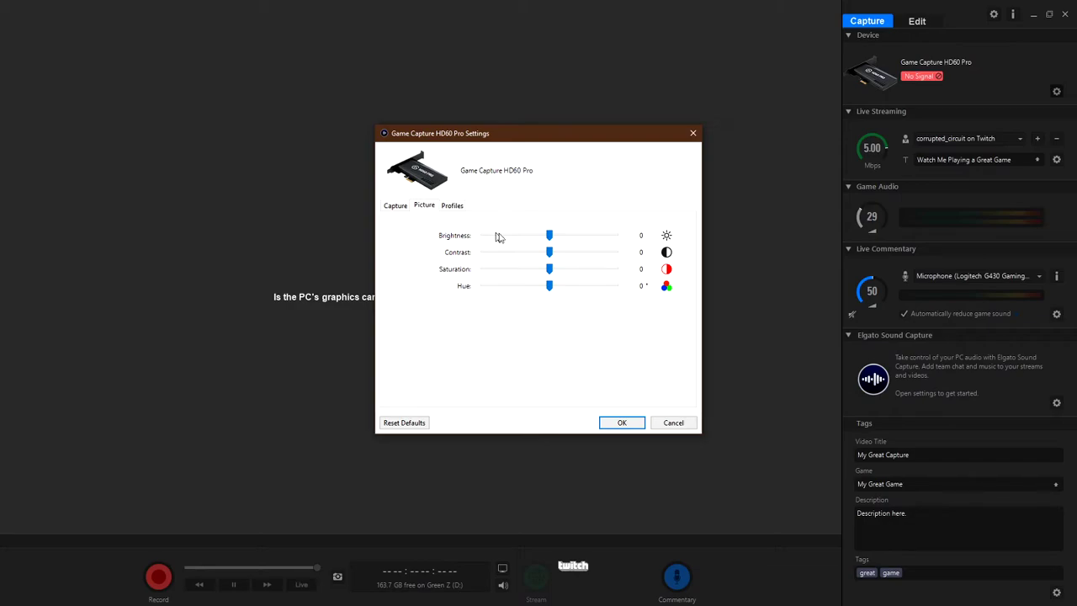
left_click(449, 206)
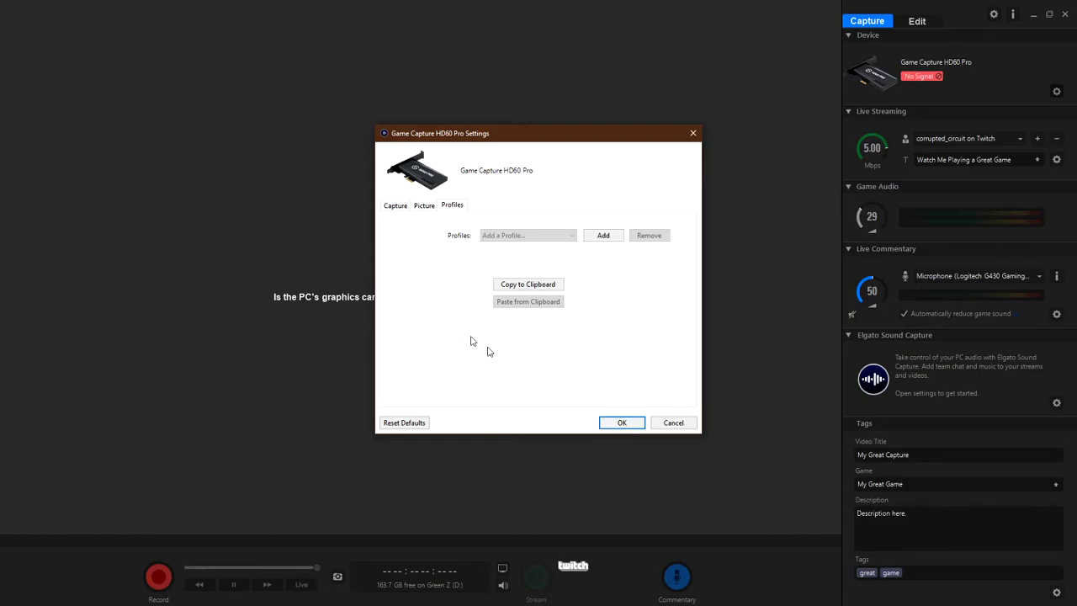
left_click(396, 208)
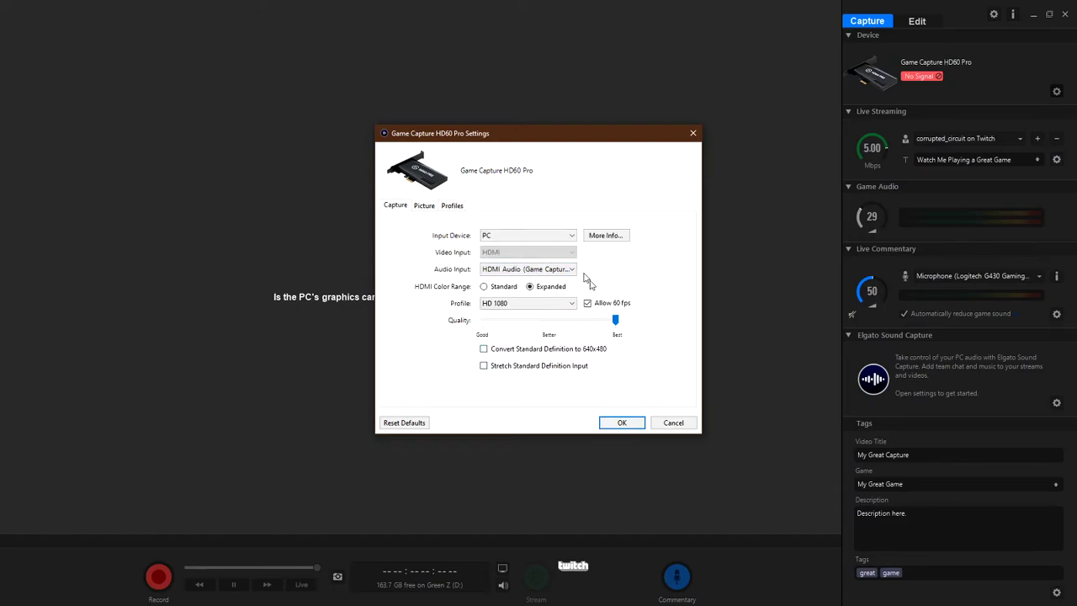
left_click(620, 423)
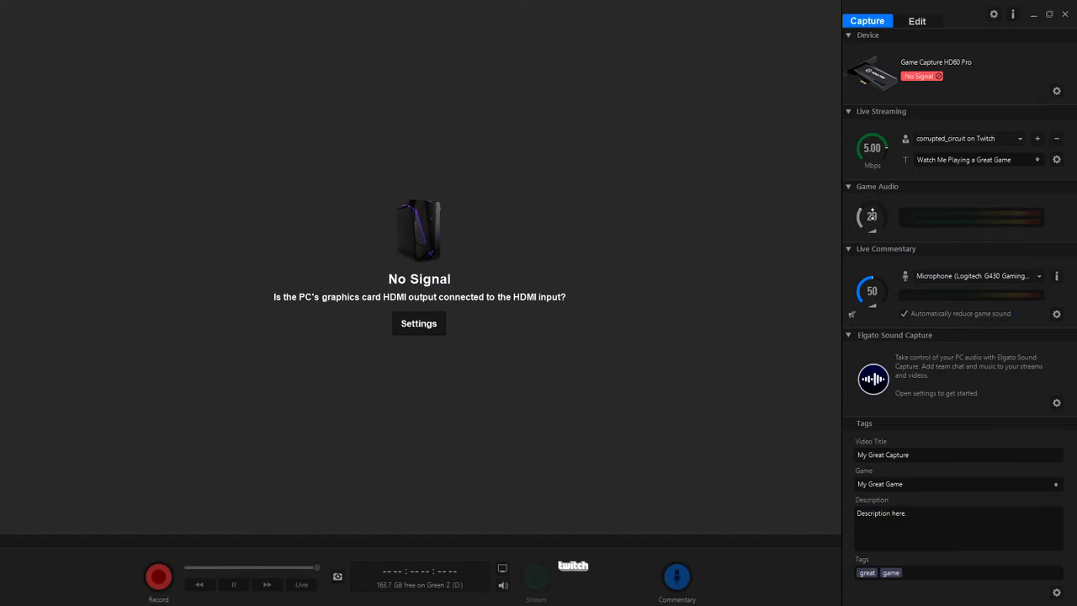
Raise the Game Audio knob level to 30.
mouse_move(873, 216)
scroll(873, 215, "up", 5)
mouse_move(872, 291)
Collapse the Live Streaming, Live Commentary and Elgato Sound Capture panels in the side panel.
left_click(849, 111)
left_click(848, 188)
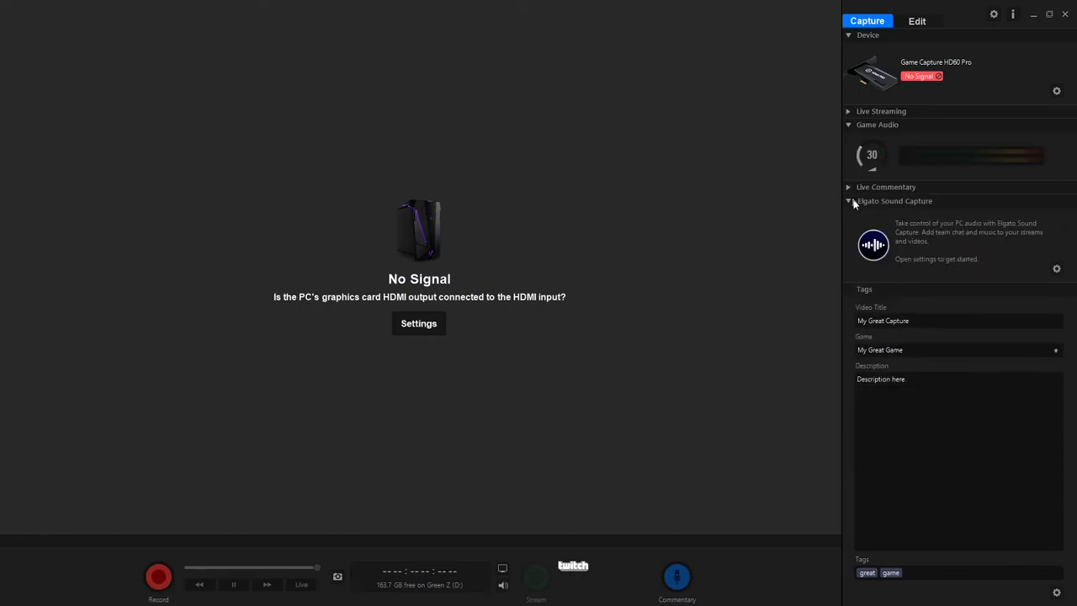
left_click(850, 202)
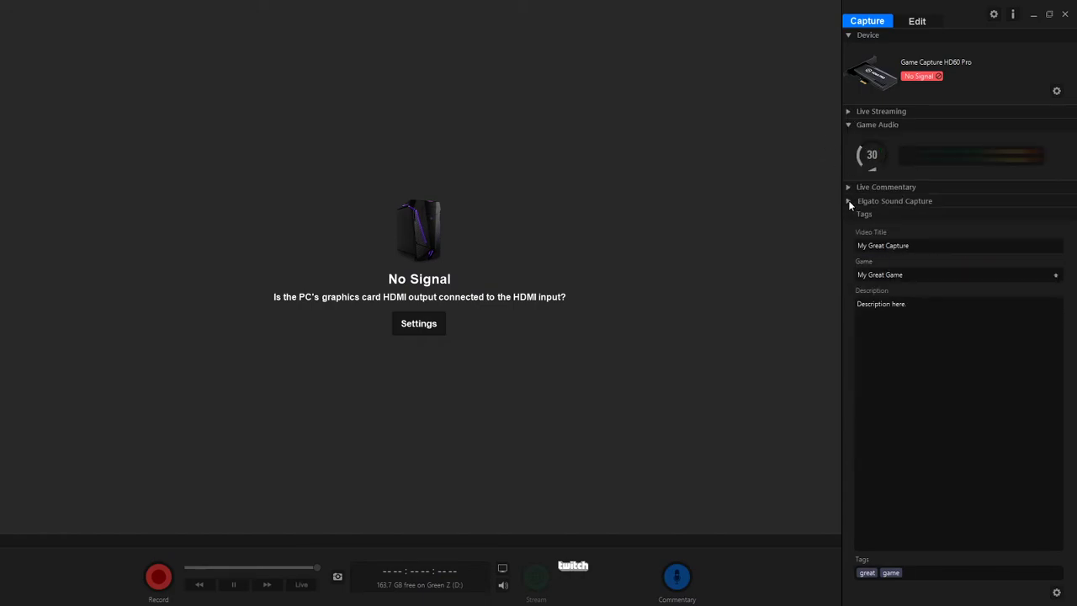
Enable the video preview in Game Capture HD.
left_click(500, 571)
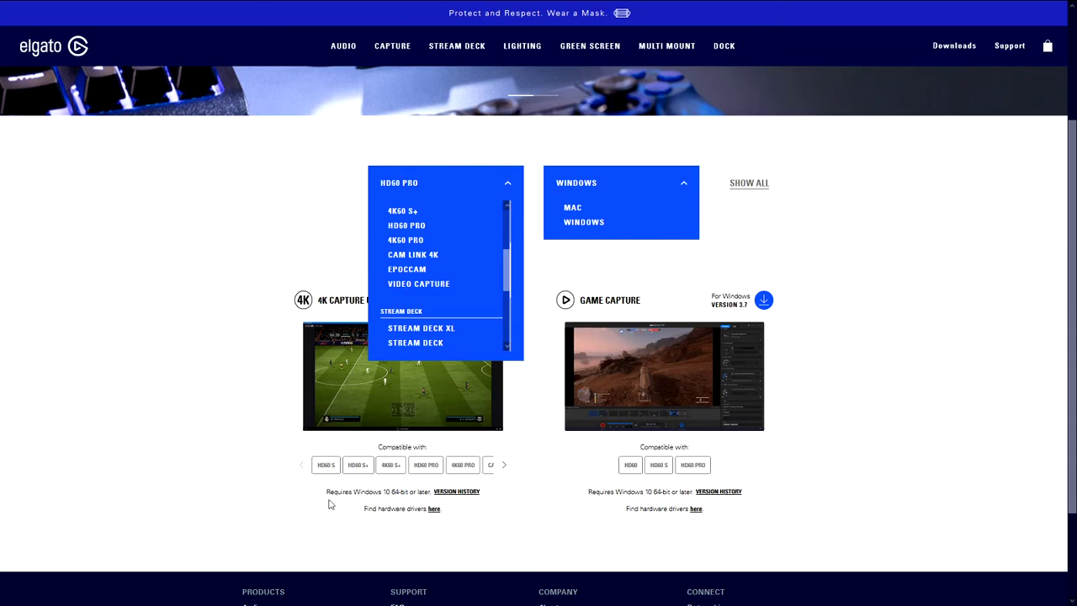
Use Alt+Tab to leave the Elgato downloads page and return to Game Capture HD.
key("alt+Tab")
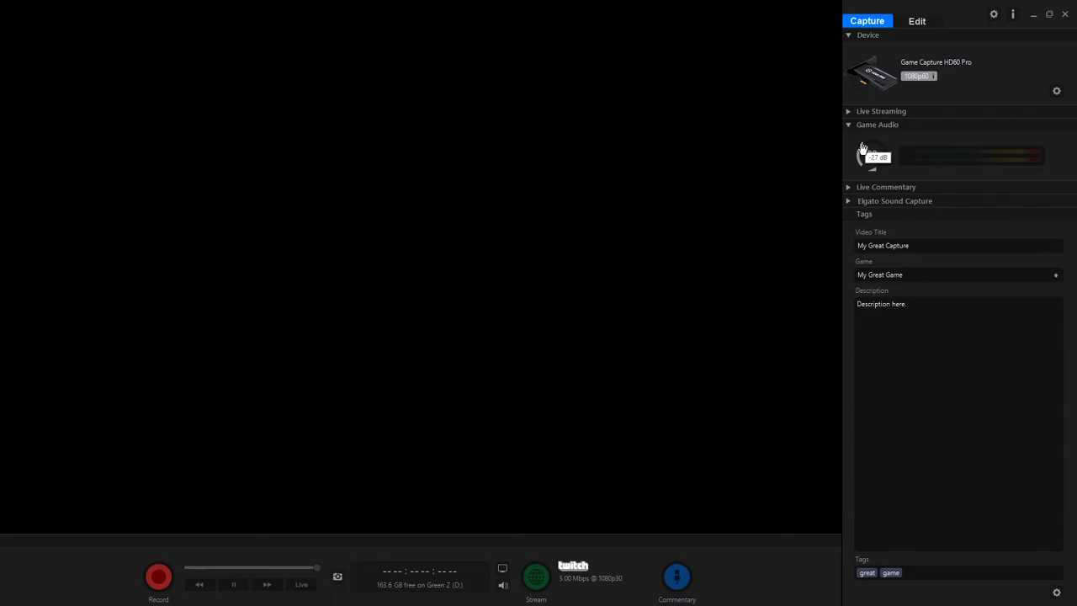
Bring OBS Studio to the front with its Game Time scene recording.
mouse_move(880, 144)
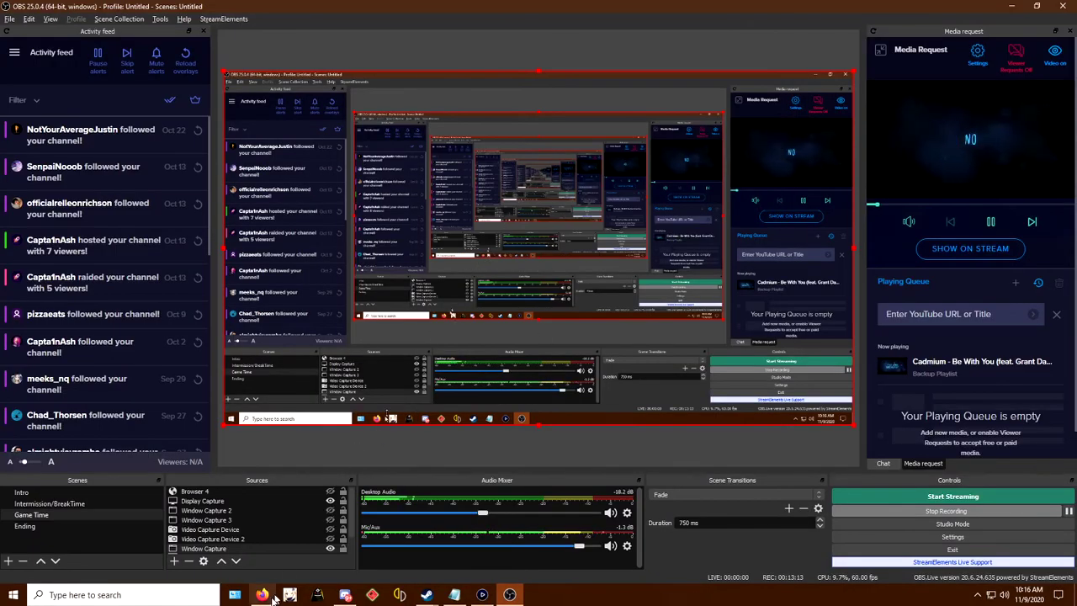
Make Video Capture Device 2 visible in the scene so it joins the Audio Mixer.
left_click(329, 539)
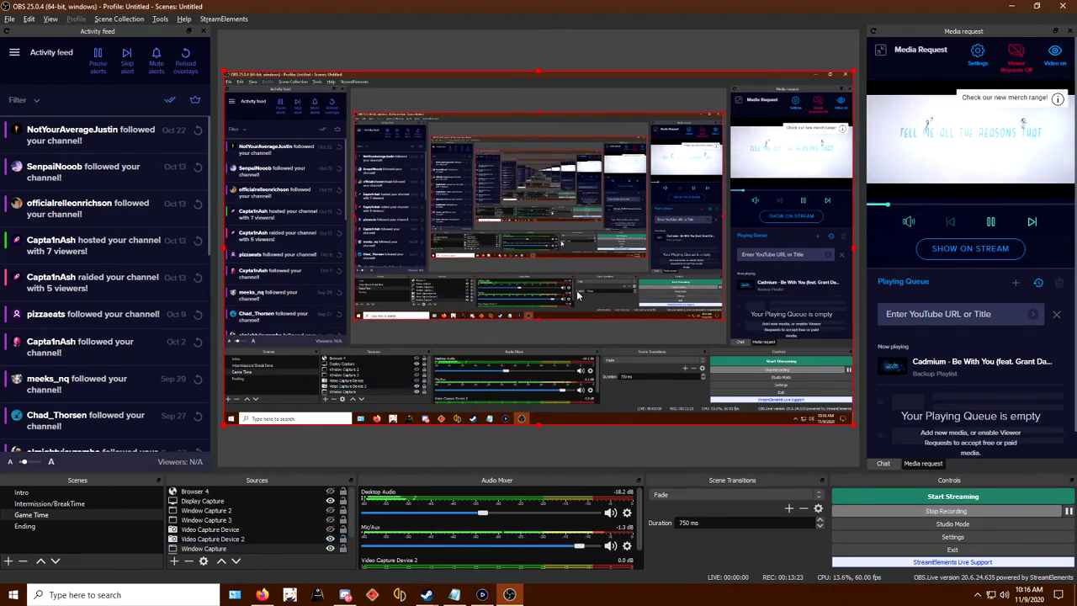
scroll(497, 552, "down", 2)
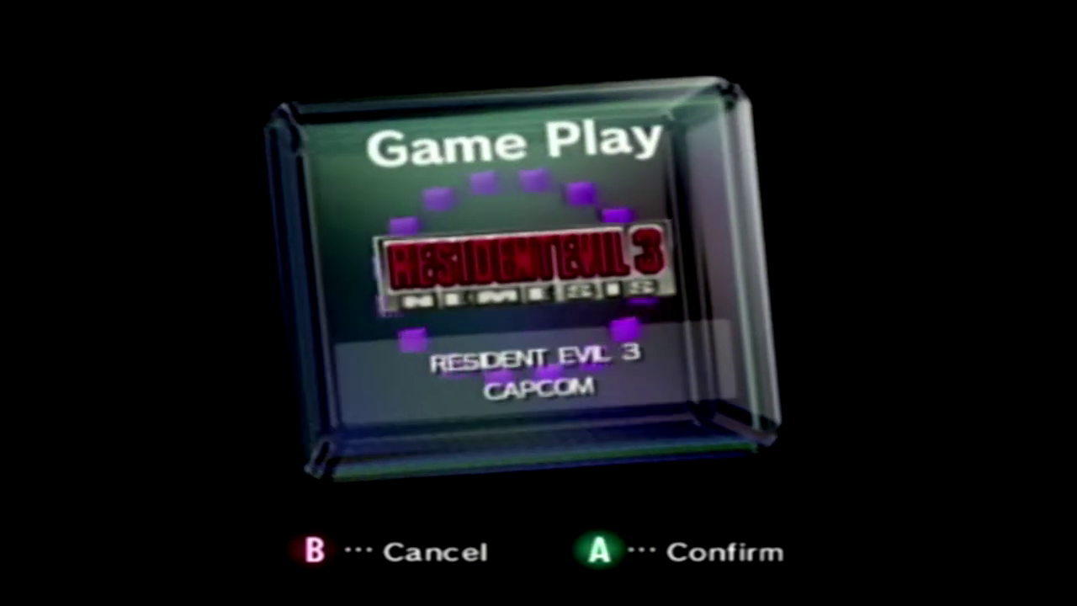
Confirm Game Play so Resident Evil 3 boots to its title menu.
key("Return")
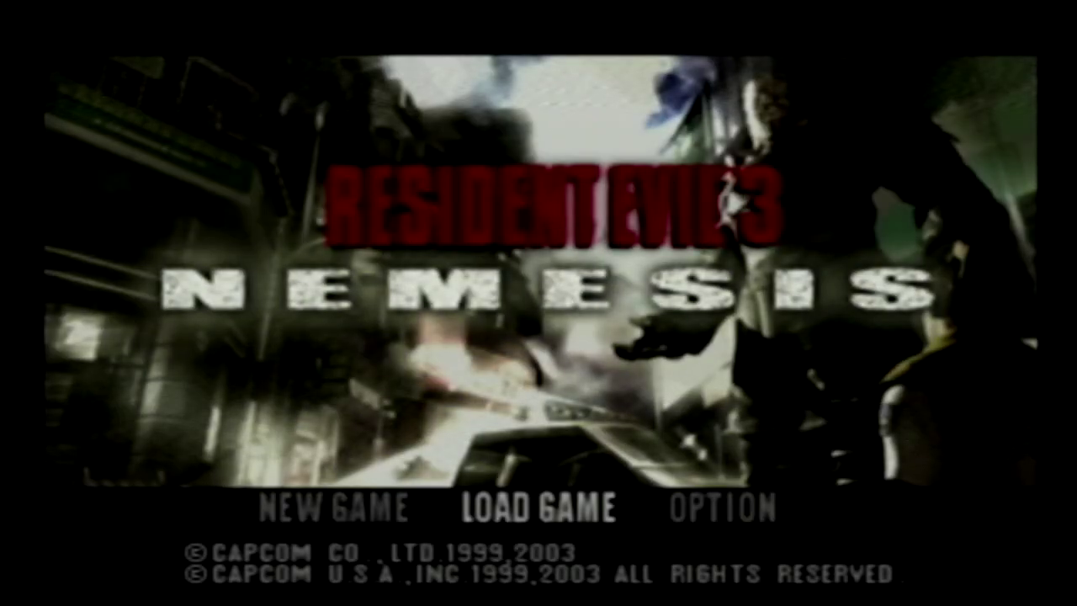
Move the Resident Evil 3 title menu selection onto New Game and start playing as Jill.
key("Left")
key("Right")
key("Left")
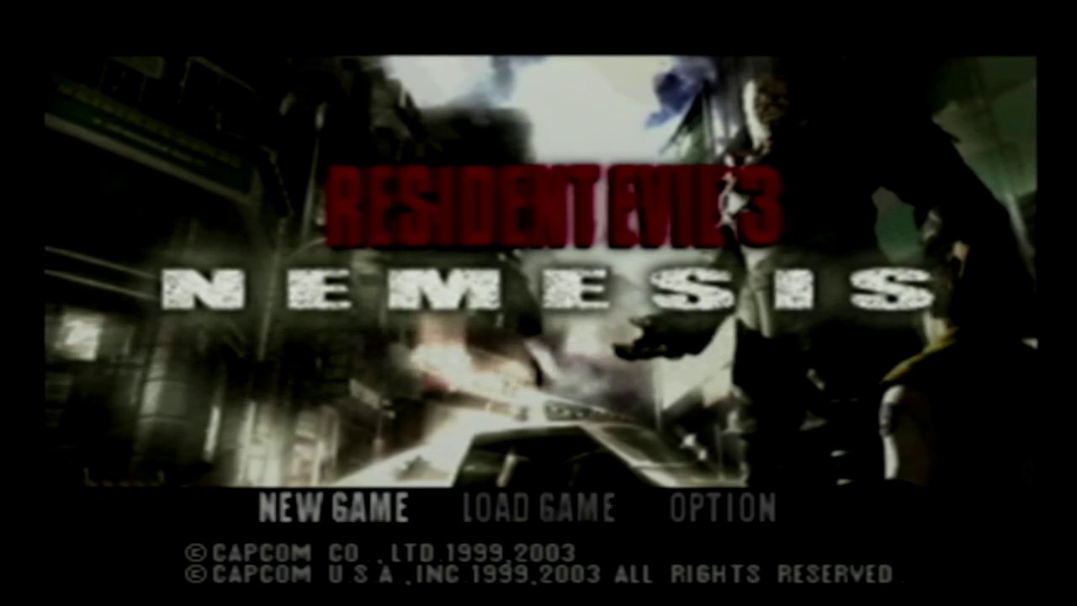
key("Right")
key("Left")
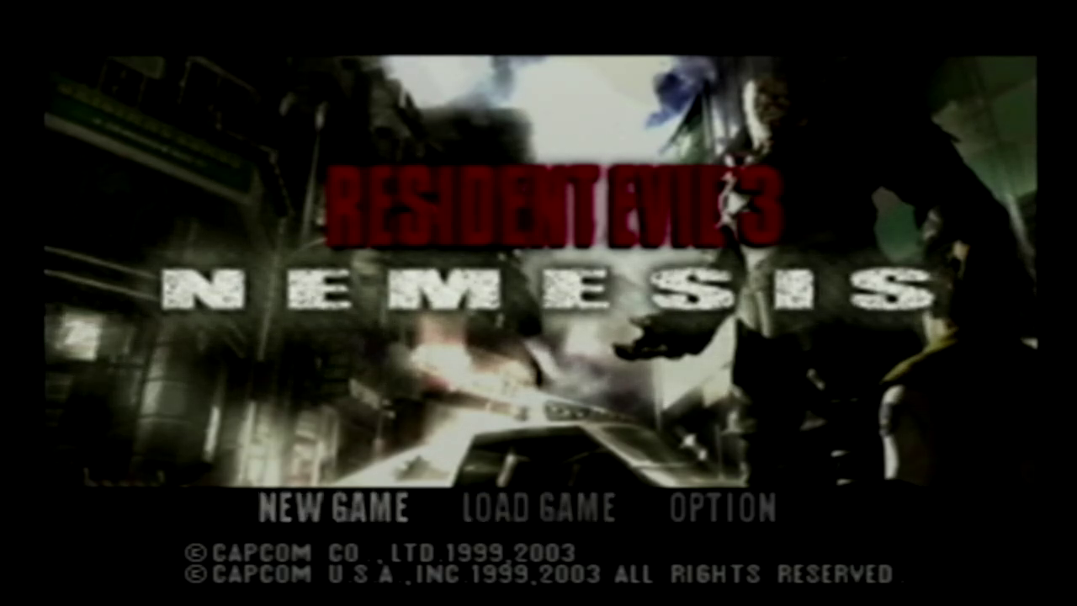
key("Right")
key("Right")
key("Right")
key("Right")
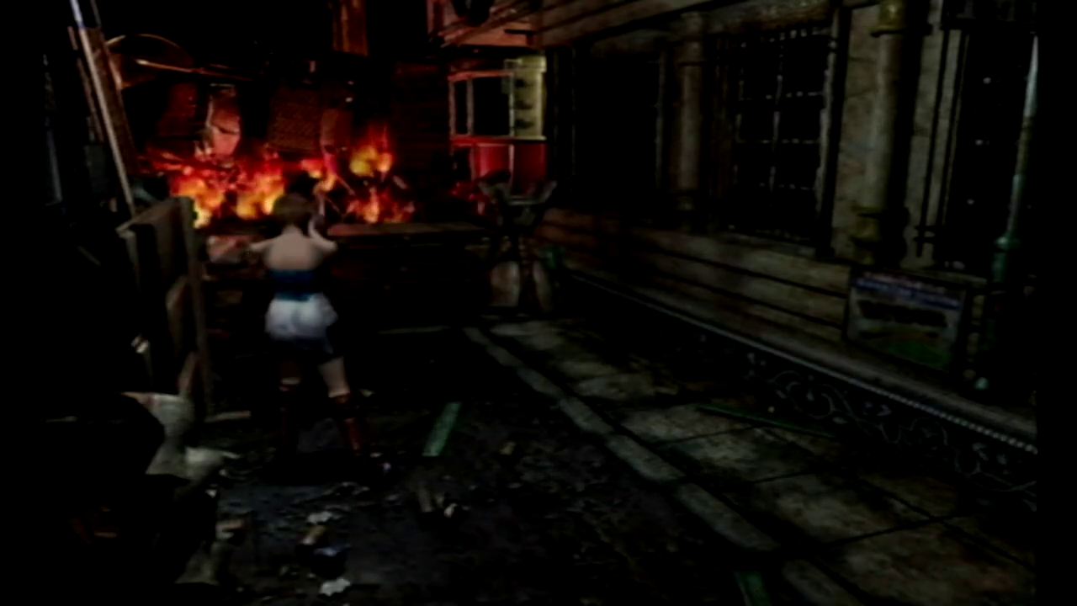
Walk Jill up the burning street, break free of the zombie, and run into the clock hall.
key("Right")
key("Up")
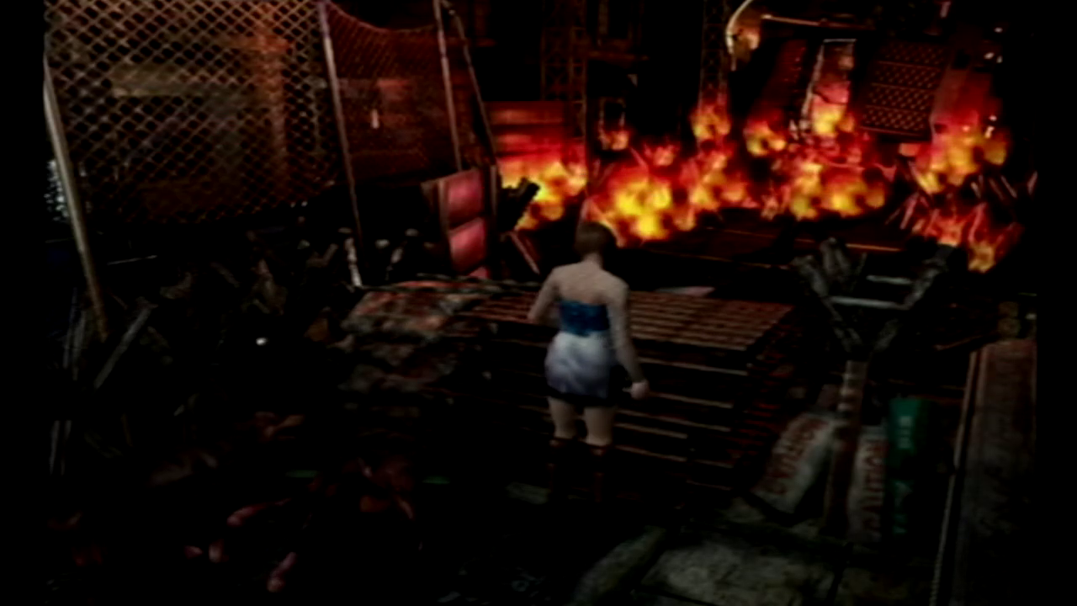
key("Up")
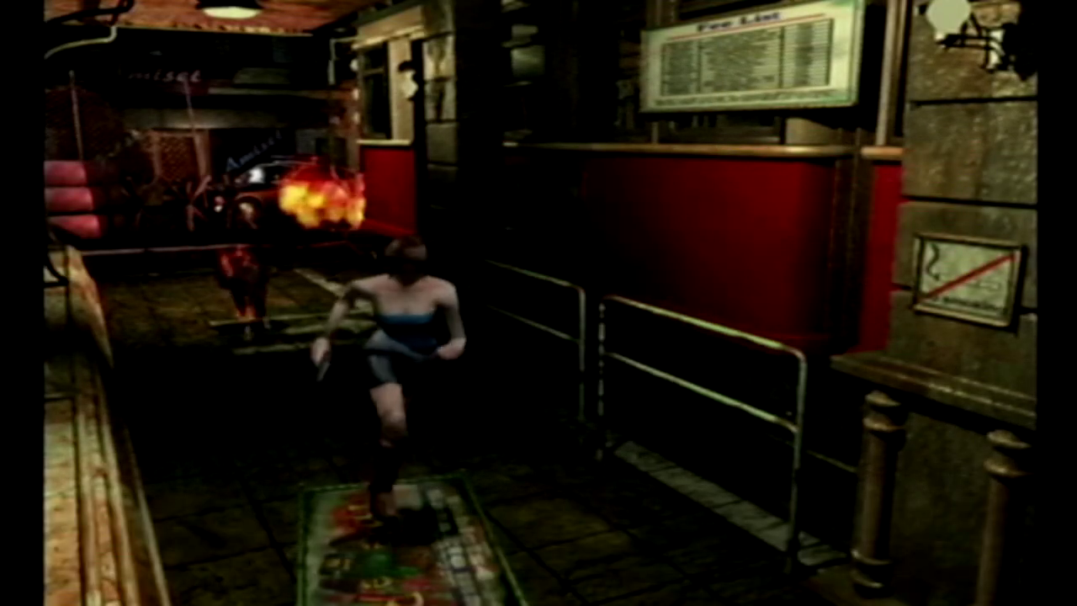
key("Up")
key("Left")
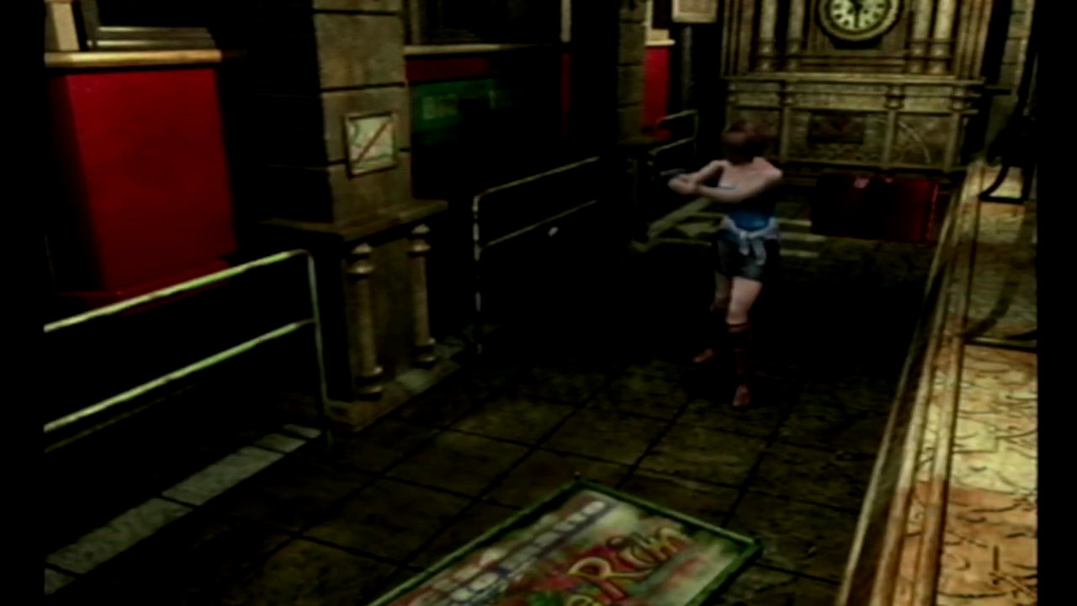